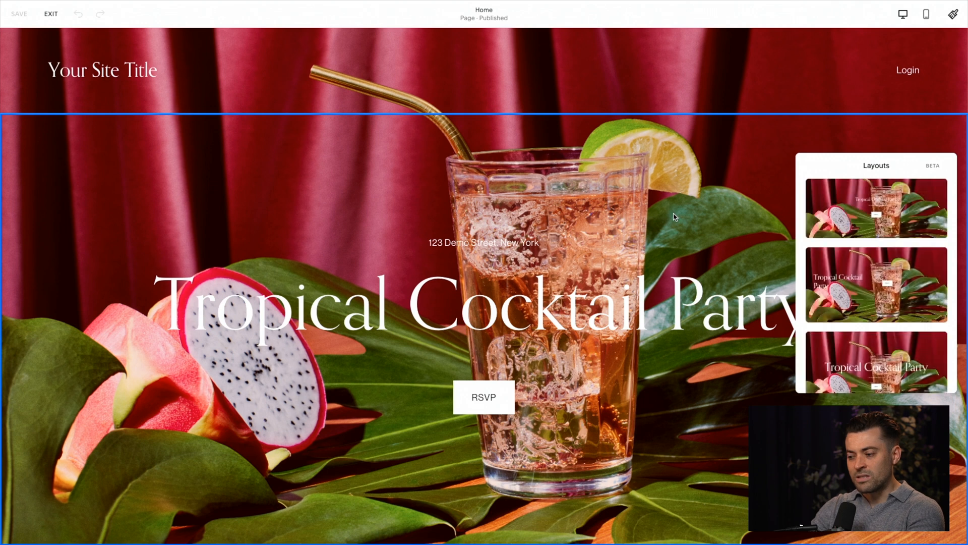
Try the two-line title, large centered title, scrolling title and three-line title layouts on the Tropical Cocktail Party hero section.
click(878, 290)
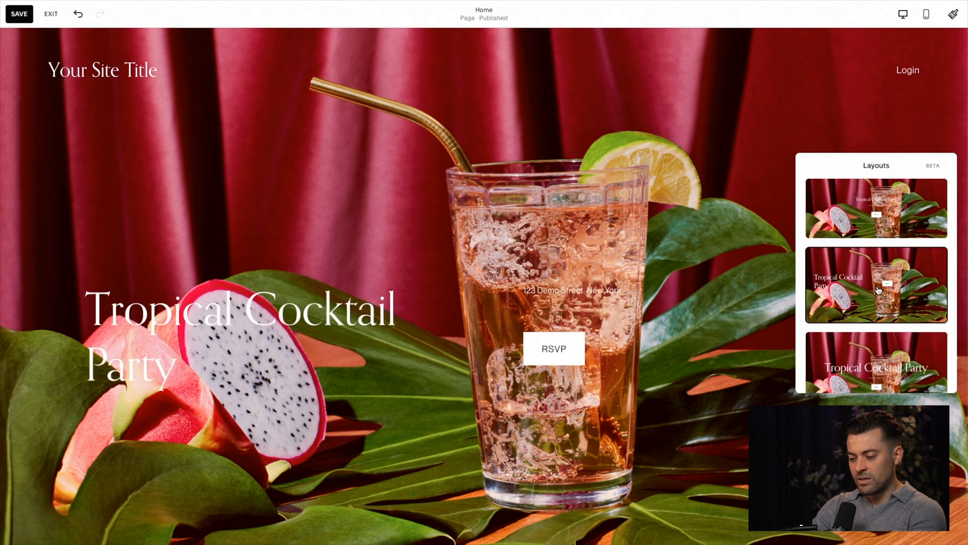
click(872, 348)
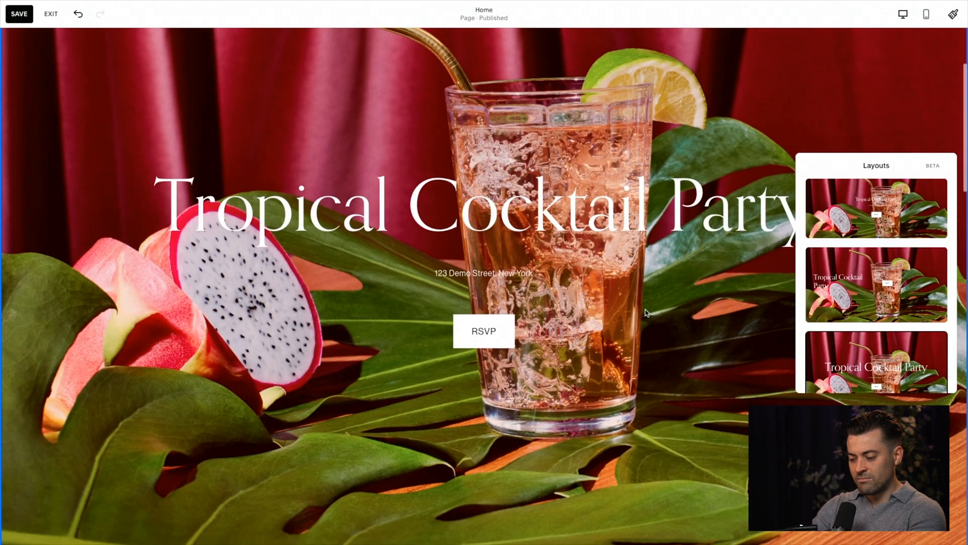
scroll(938, 355, down, 3)
click(876, 269)
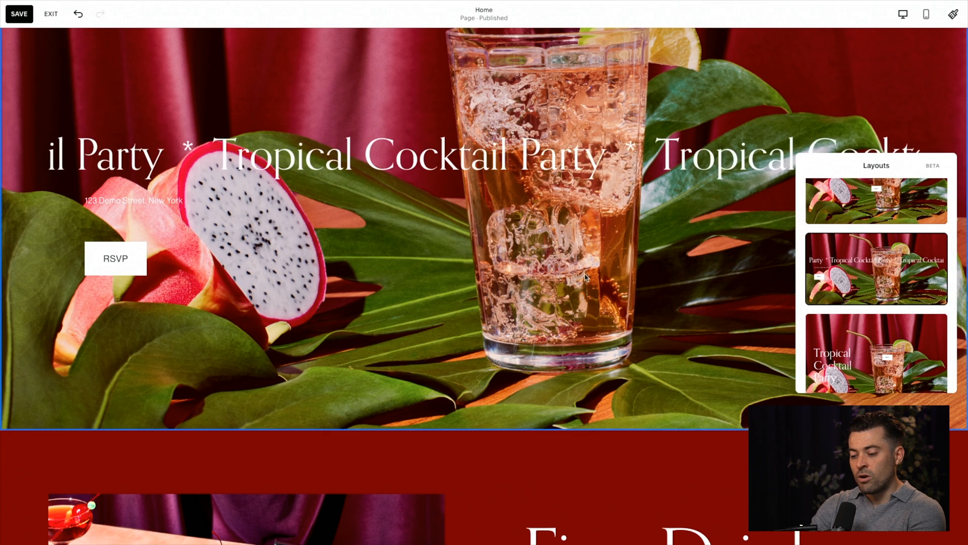
scroll(876, 302, down, 3)
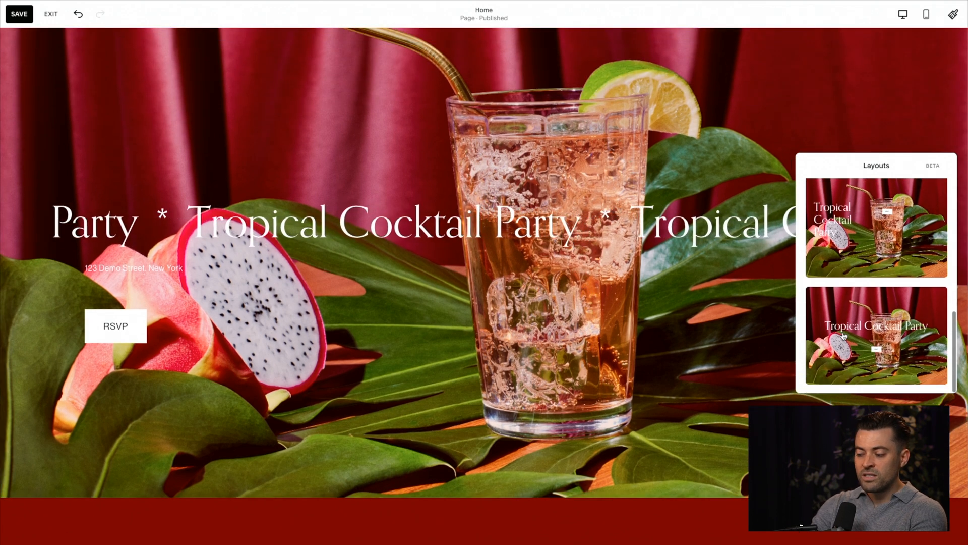
click(843, 335)
click(853, 244)
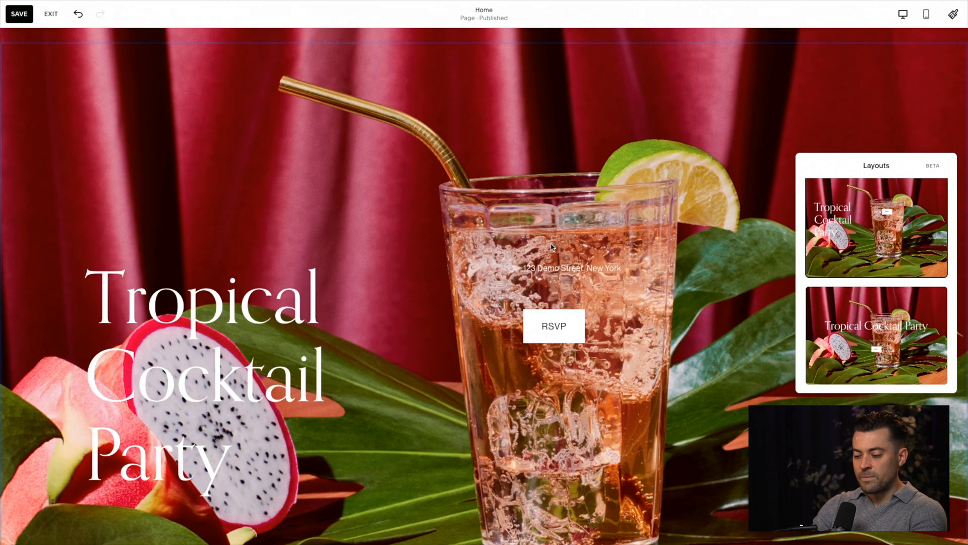
scroll(829, 281, up, 2)
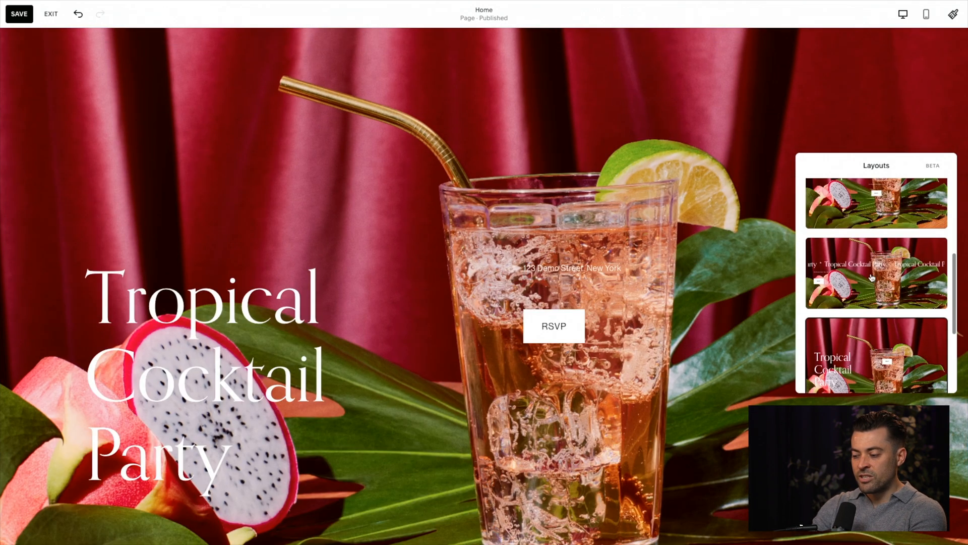
Try the scrolling title layout again on the hero section, followed by the compact centered title layout.
click(829, 280)
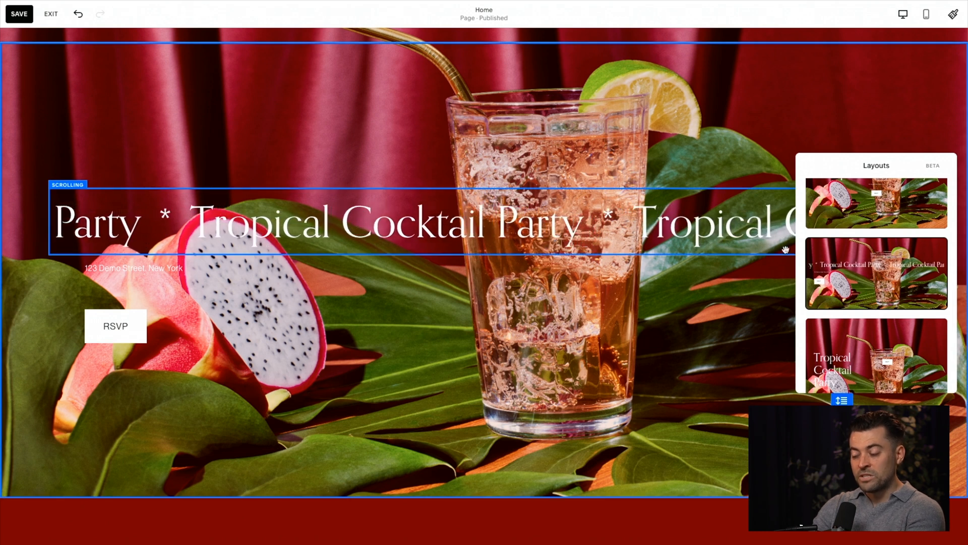
scroll(879, 274, up, 1)
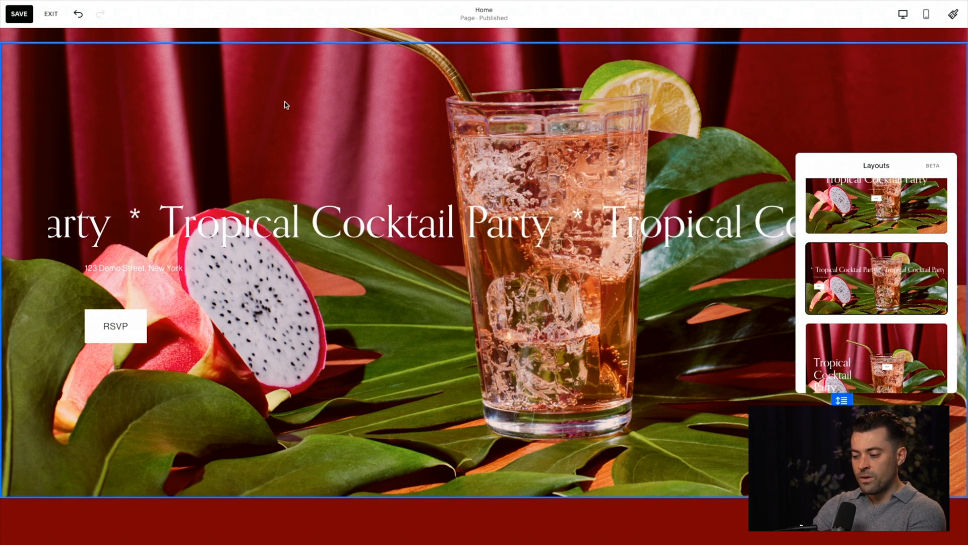
scroll(867, 266, up, 3)
click(878, 208)
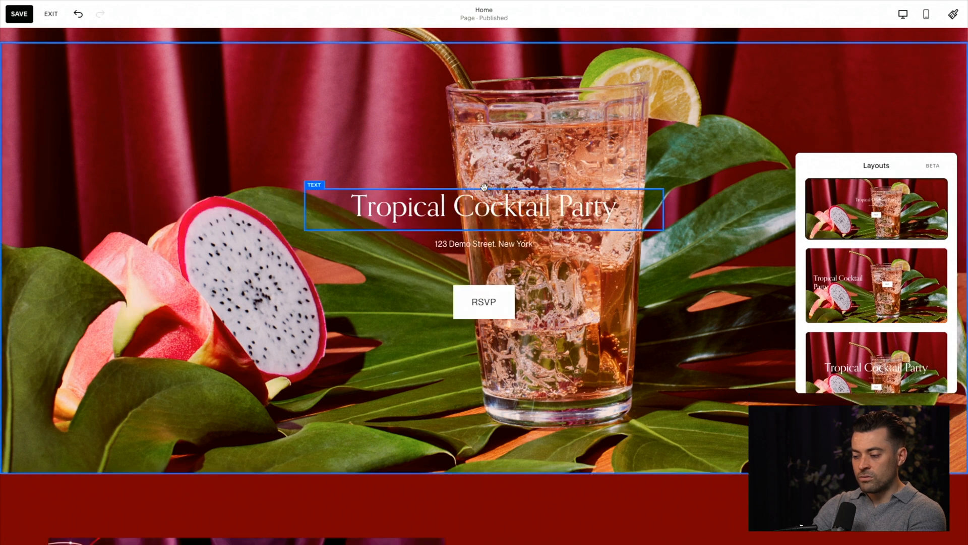
scroll(344, 199, up, 2)
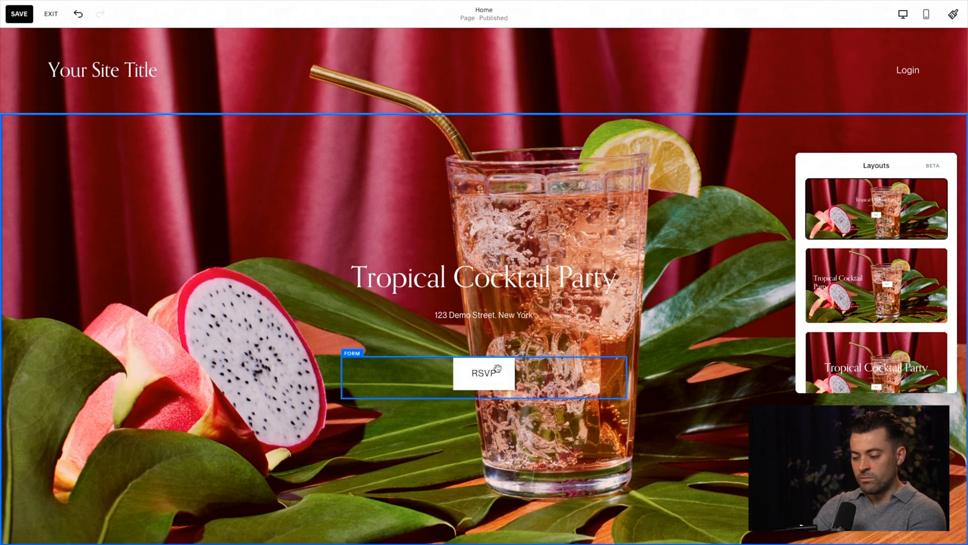
Apply the layout with the scrolling Tropical Cocktail Party title to the hero section and close the layout choices.
scroll(859, 331, down, 3)
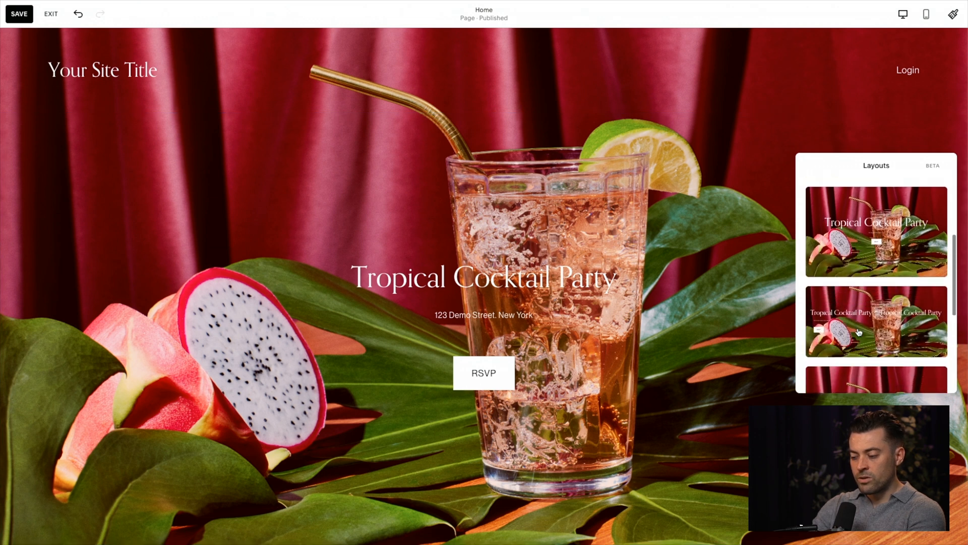
click(876, 320)
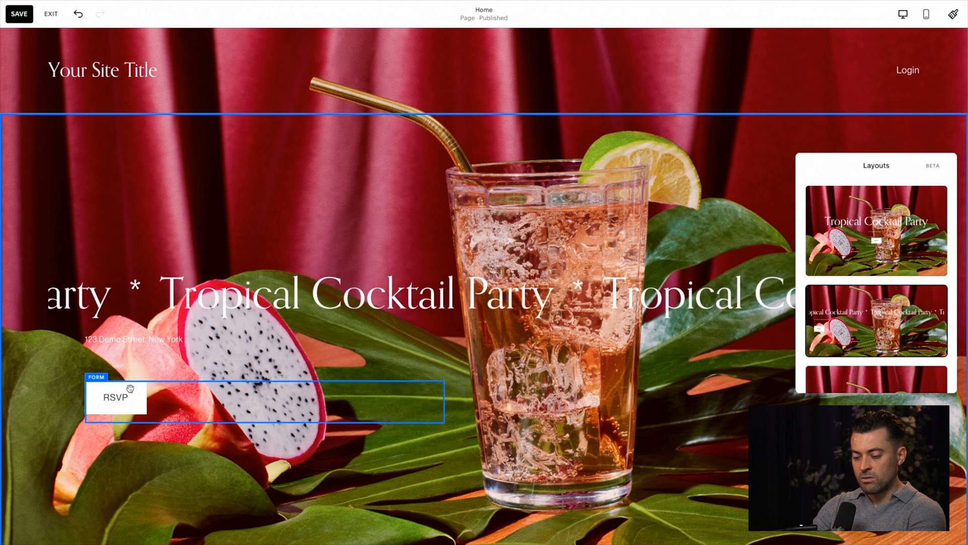
click(468, 209)
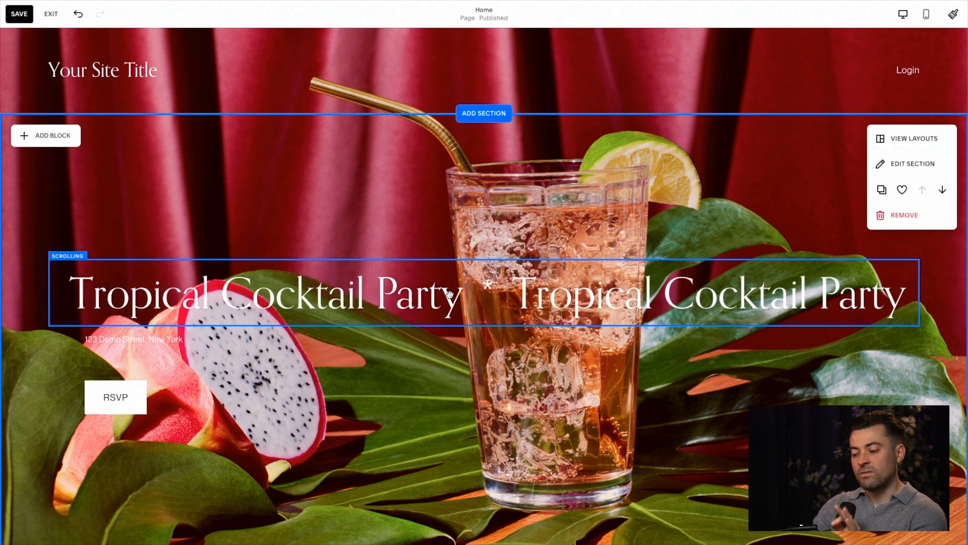
Move the scrolling title block higher in the hero section and stretch it across the full page width.
drag(448, 294, 576, 237)
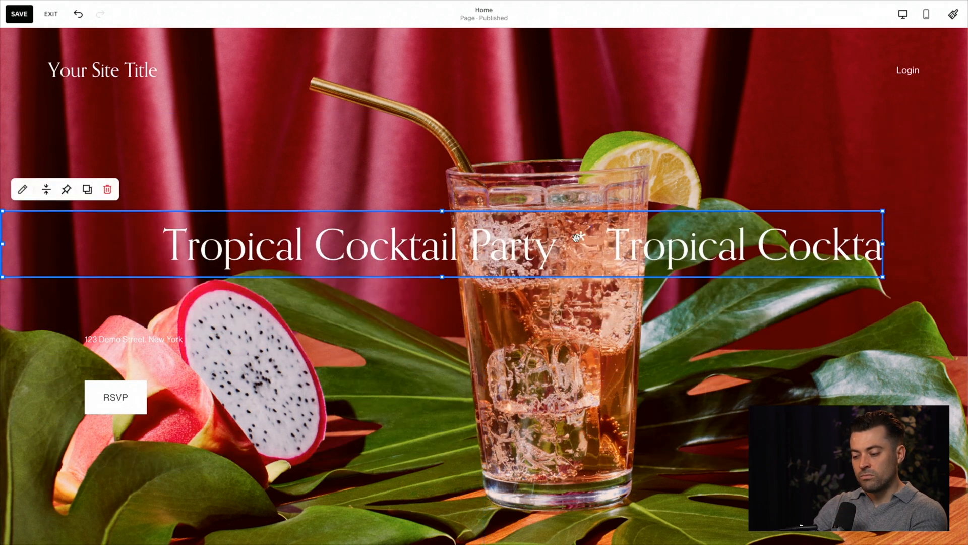
drag(885, 245, 967, 243)
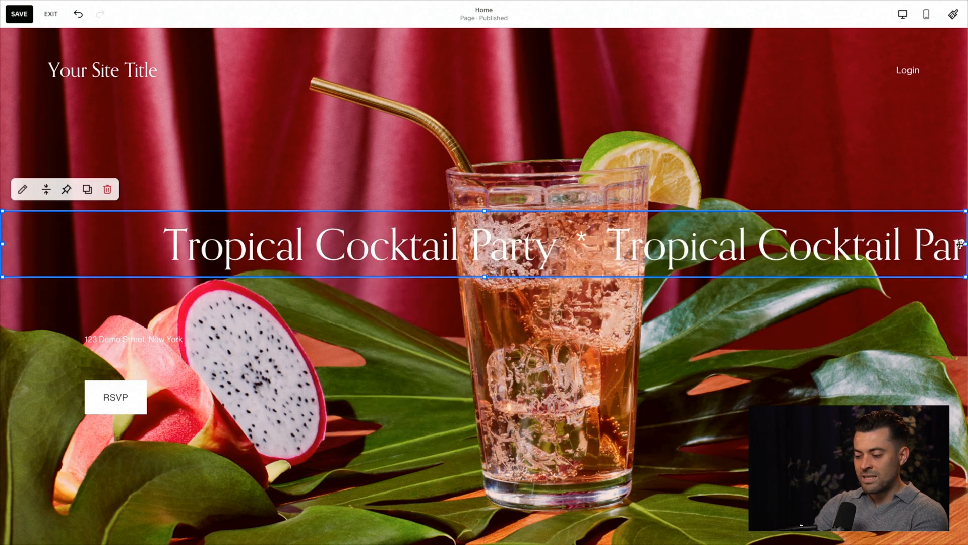
click(834, 331)
Place the address text beneath the scrolling title and the RSVP form button under it, both centered in the hero section.
drag(152, 341, 375, 314)
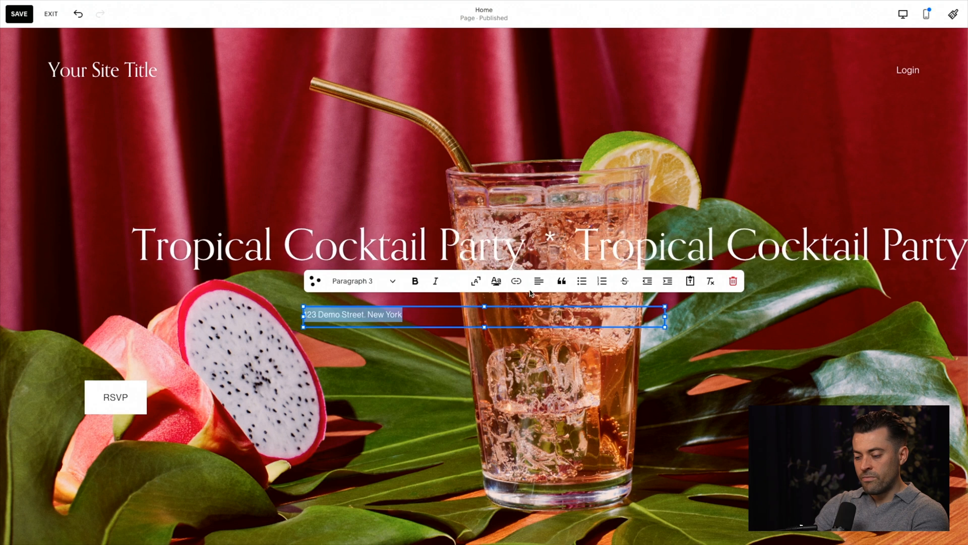
click(483, 373)
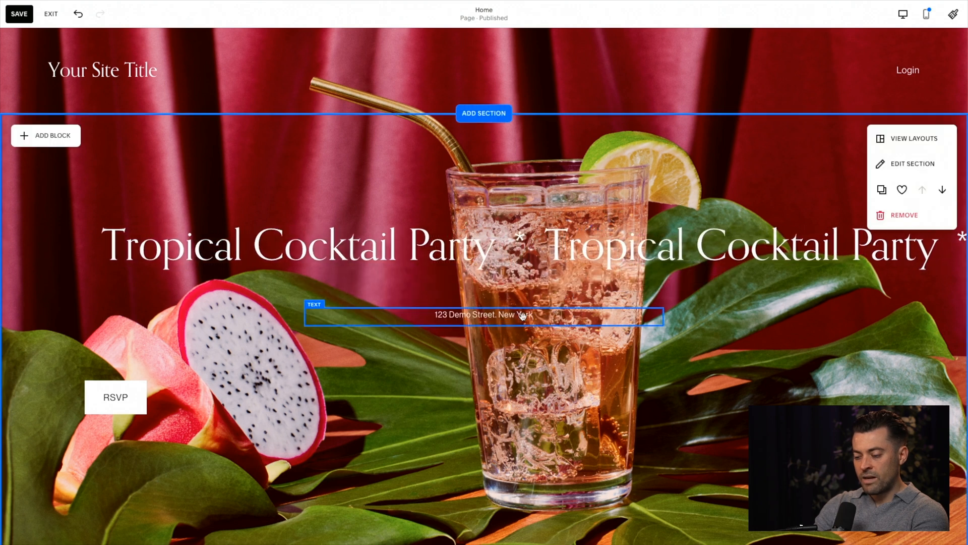
drag(523, 316, 545, 312)
drag(662, 315, 673, 315)
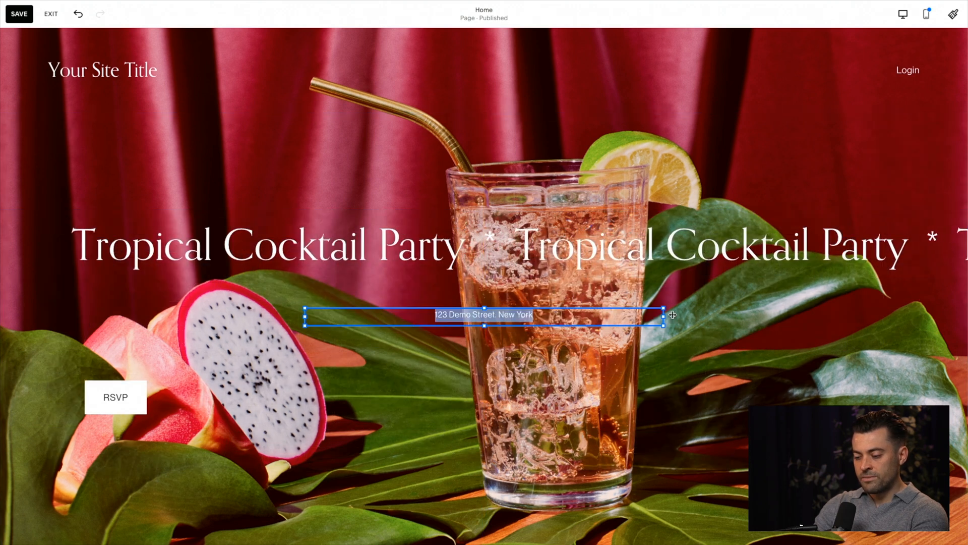
drag(183, 407, 402, 356)
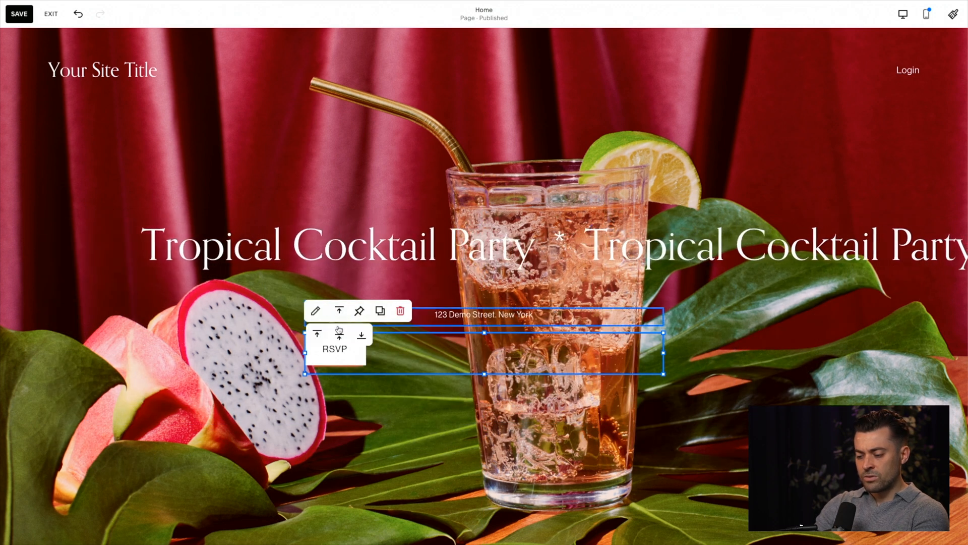
double_click(454, 354)
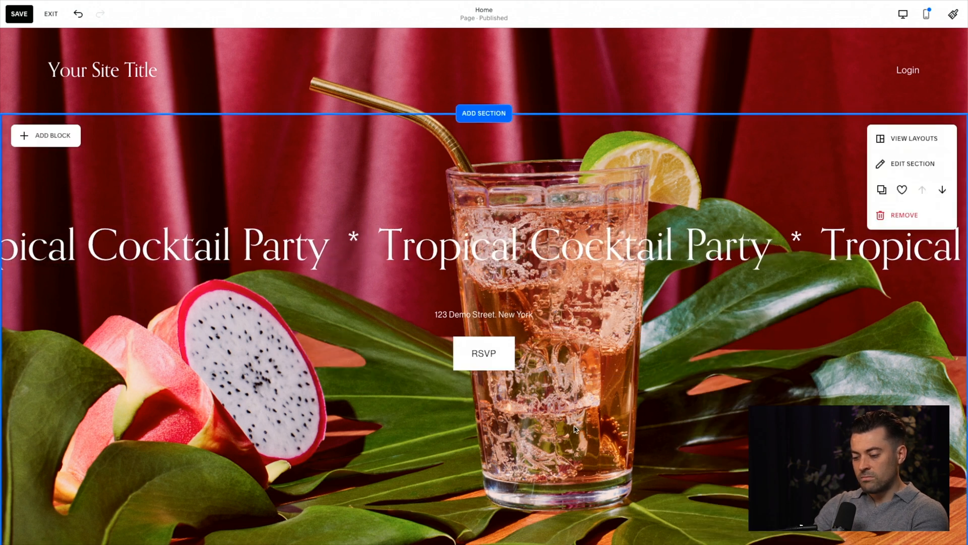
Reduce the height of the hero section from its lower edge.
scroll(395, 397, down, 1)
drag(843, 419, 842, 323)
scroll(722, 346, up, 1)
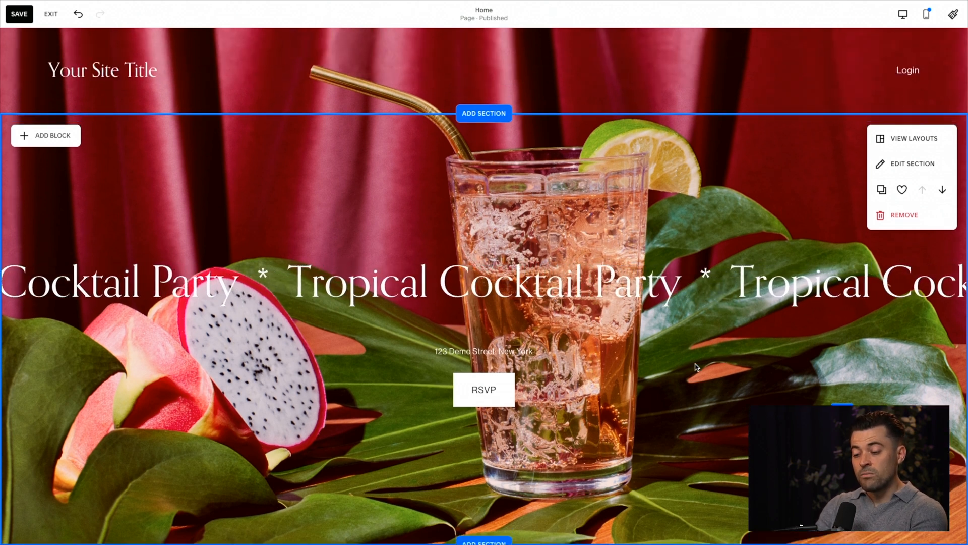
Delete the asterisk item from the scrolling title block so only Tropical Cocktail Party repeats.
click(687, 291)
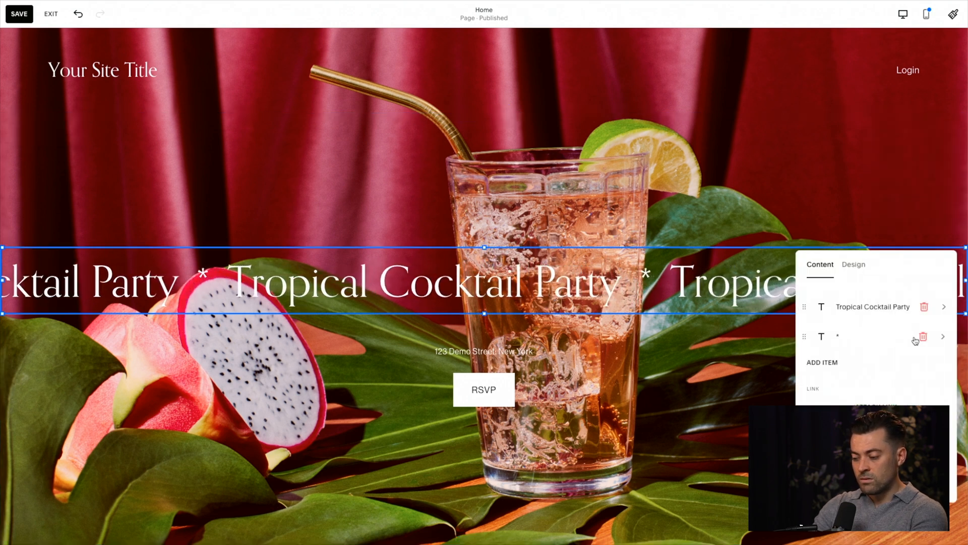
click(832, 230)
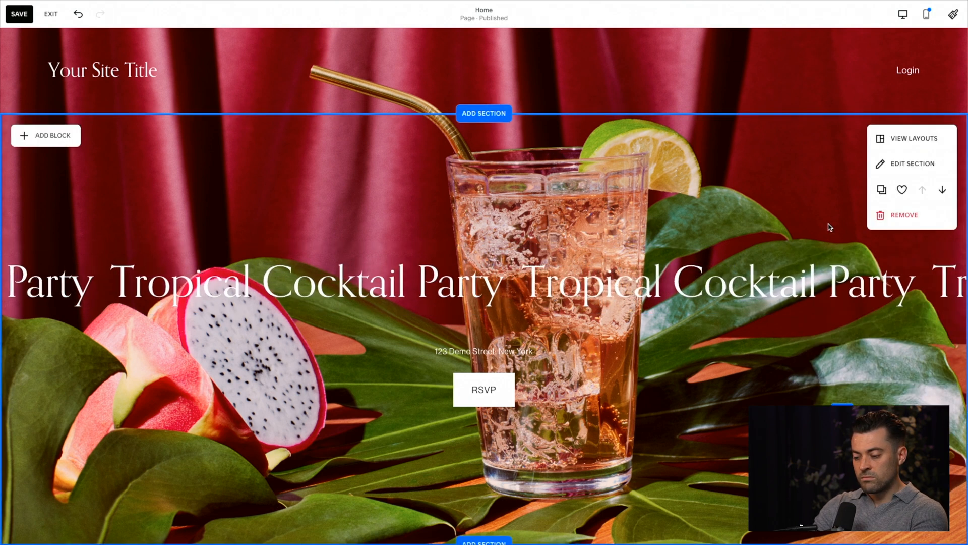
Copy the Good Vibes heading, paragraph and image together, and extend the Fine Drinks section's height to make room for them.
scroll(829, 227, down, 10)
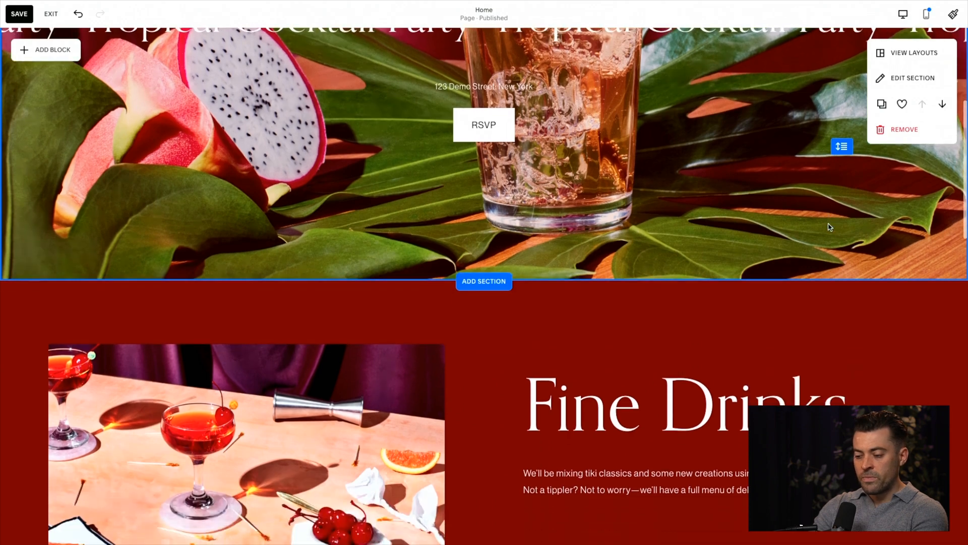
scroll(830, 227, down, 10)
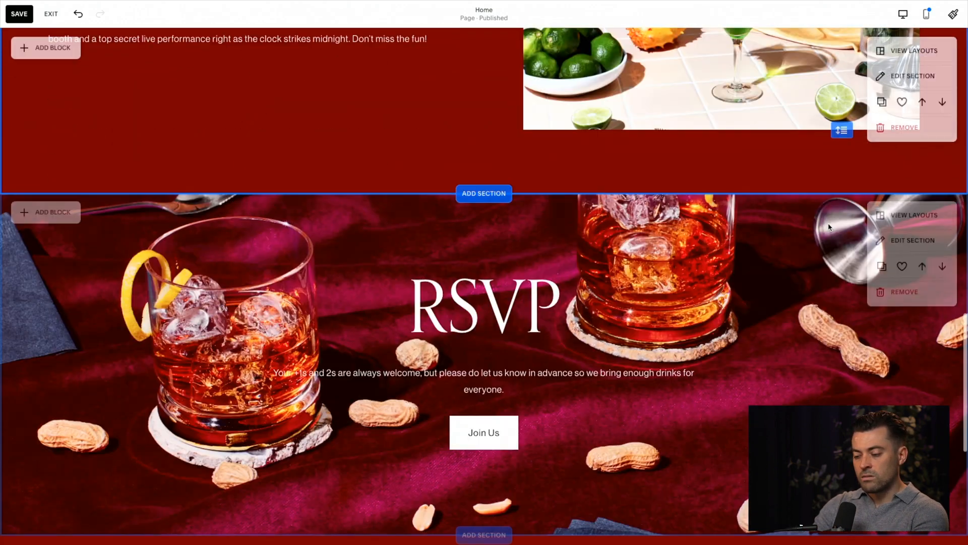
scroll(829, 224, up, 8)
scroll(829, 224, up, 4)
scroll(829, 224, down, 5)
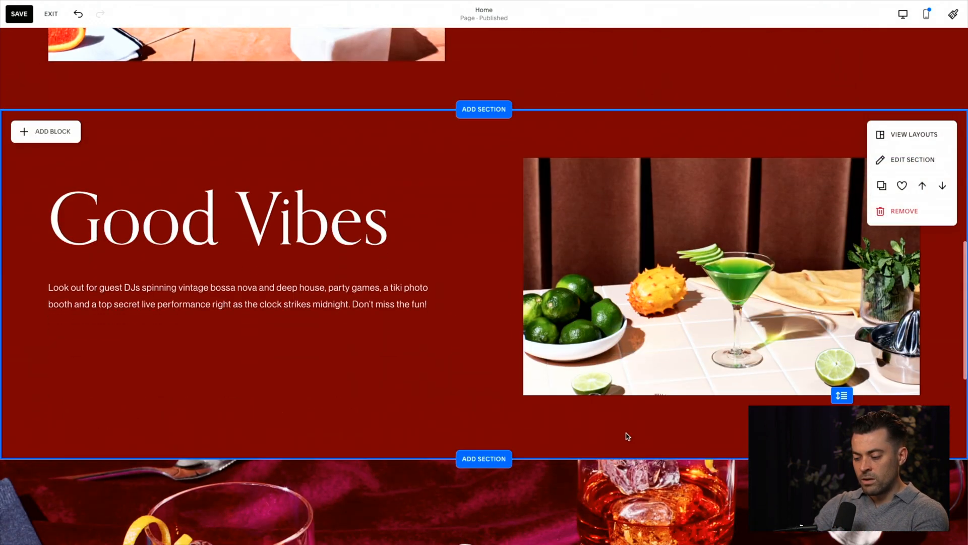
click(214, 223)
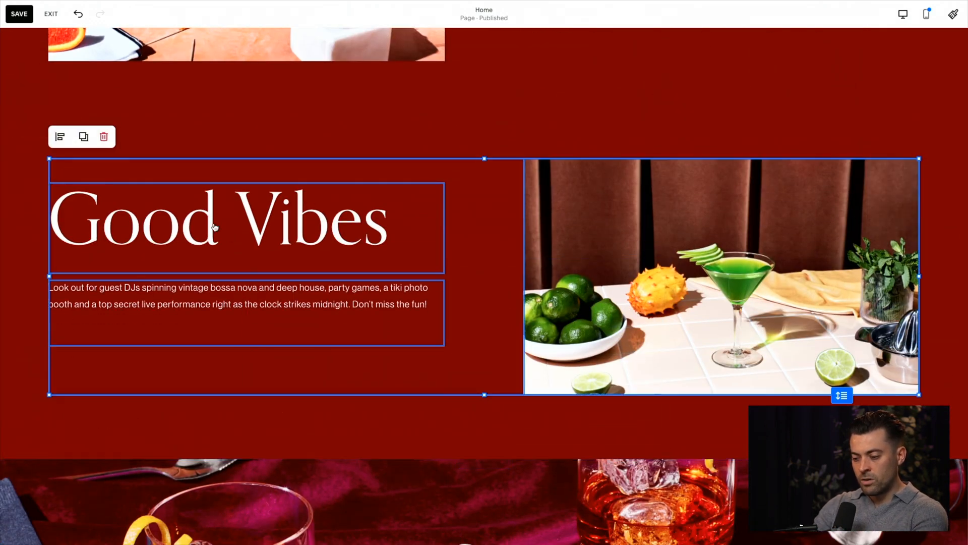
scroll(463, 173, up, 3)
drag(842, 223, 681, 388)
Paste the Good Vibes blocks into the Fine Drinks section and position them below its existing image and text.
key(ctrl+v)
drag(571, 198, 579, 317)
click(616, 239)
scroll(616, 239, down, 1)
scroll(616, 239, up, 1)
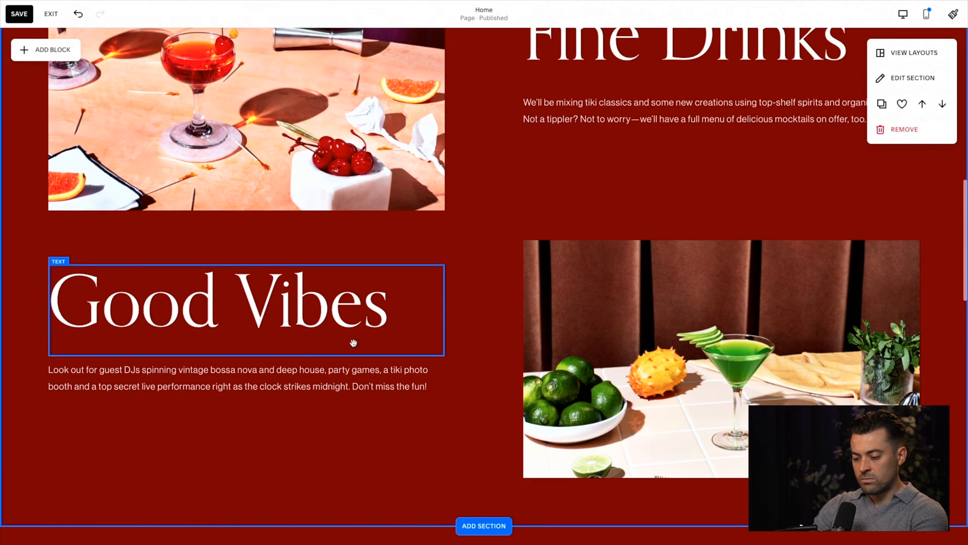
Remove the original, now duplicate Good Vibes section below the combined section.
scroll(660, 127, up, 4)
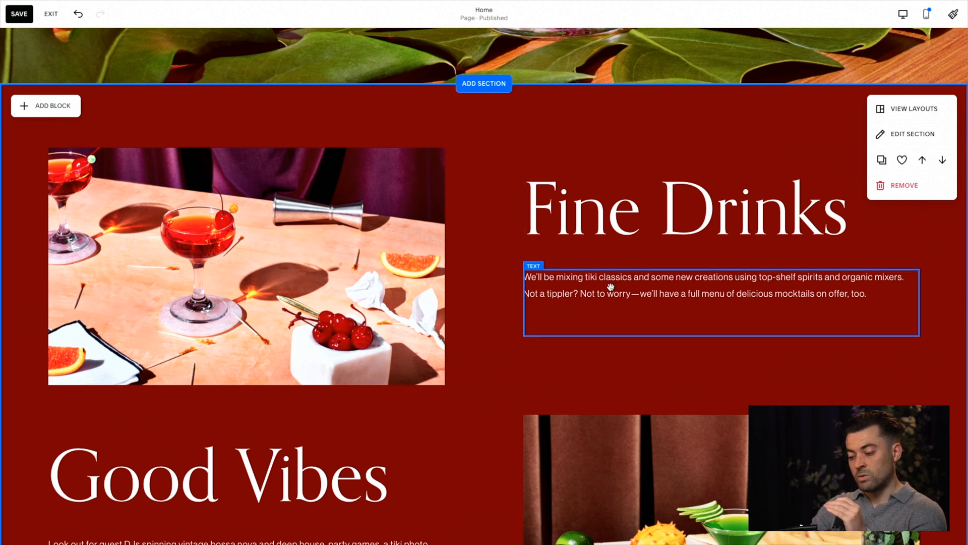
scroll(610, 286, down, 3)
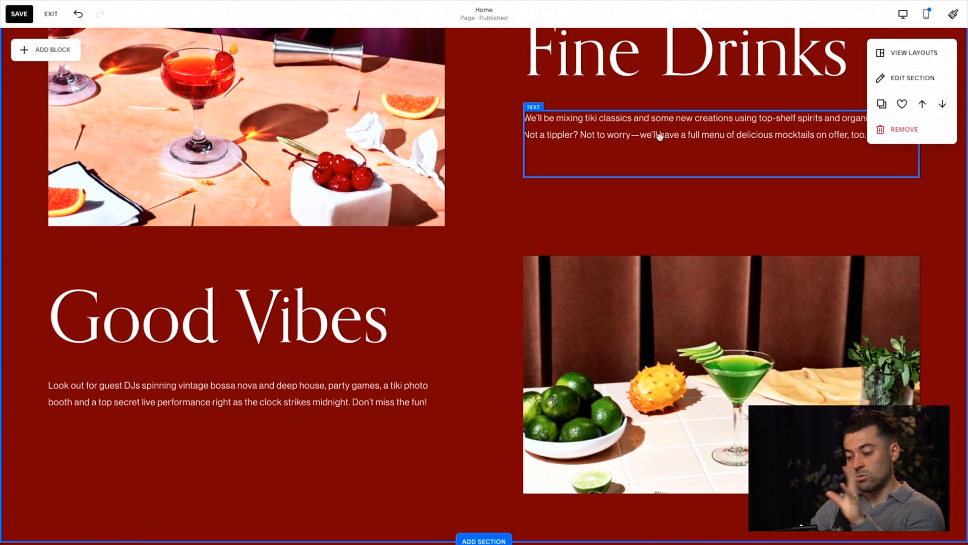
scroll(639, 207, down, 2)
scroll(590, 325, down, 4)
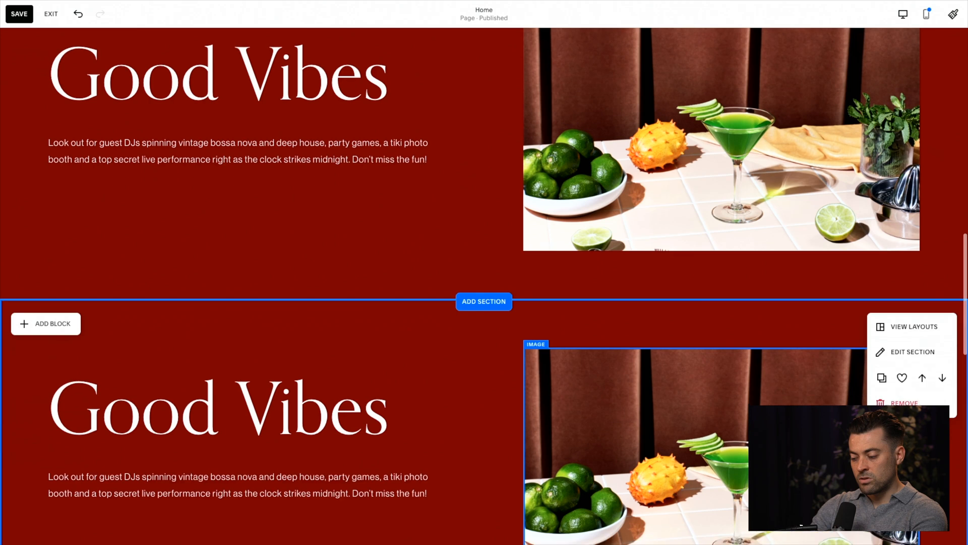
click(904, 346)
click(554, 297)
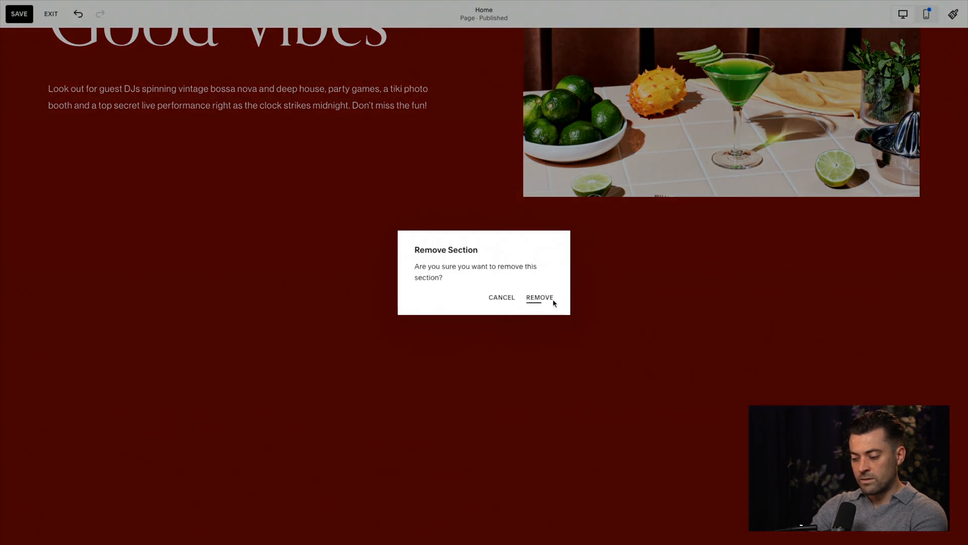
Apply the first suggested layout, with centered images stacked above their headings, to the combined Fine Drinks and Good Vibes section.
scroll(562, 270, up, 4)
scroll(563, 270, up, 5)
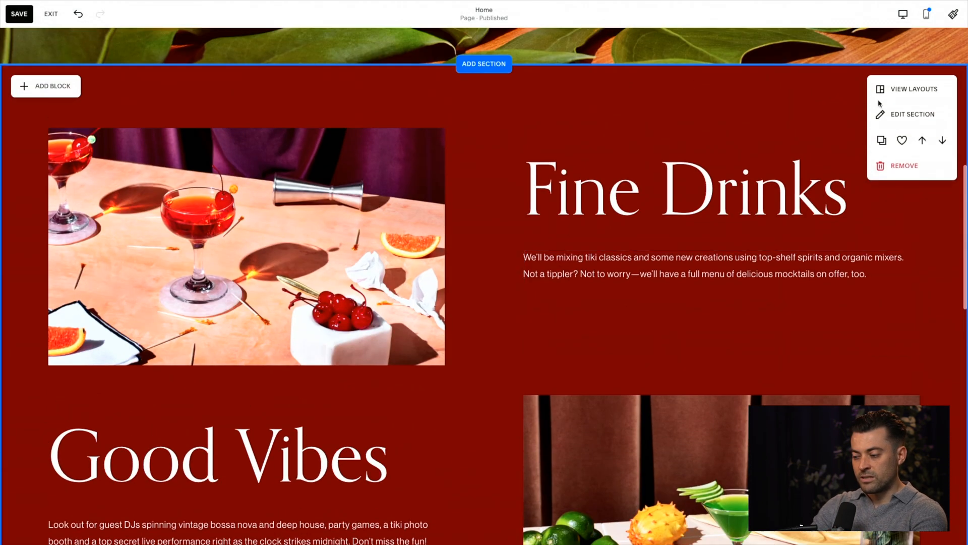
click(898, 94)
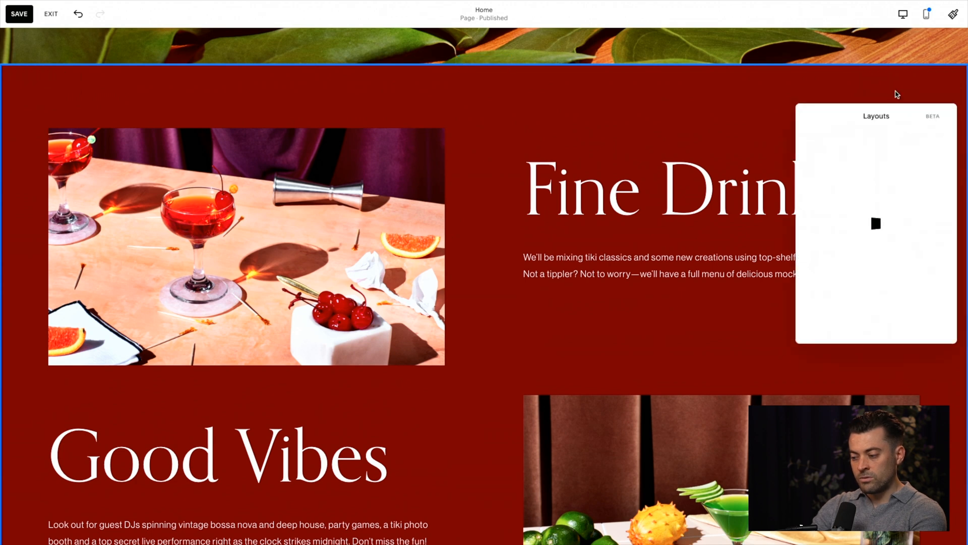
click(878, 208)
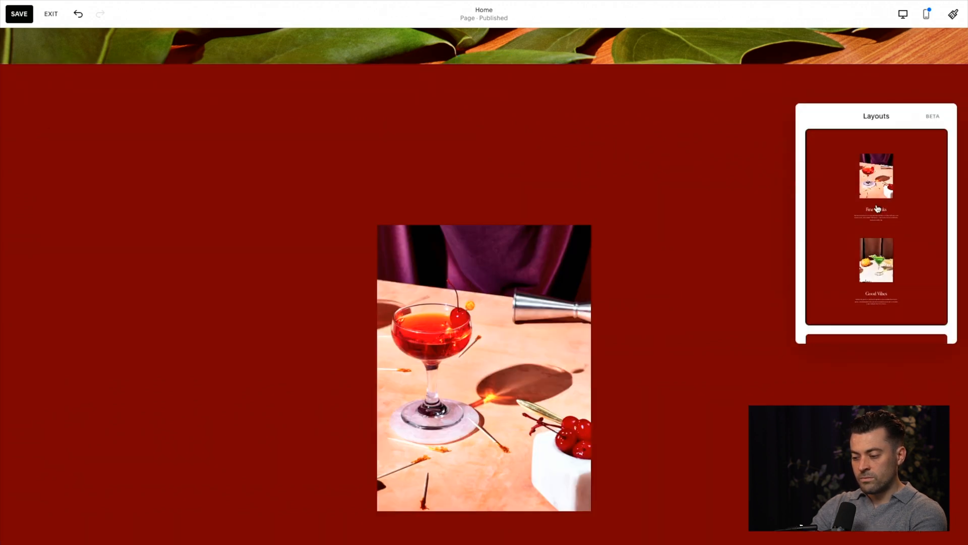
Try the suggested layout with centered portrait images above side-by-side headings and paragraphs on the combined Fine Drinks and Good Vibes section.
scroll(707, 256, down, 15)
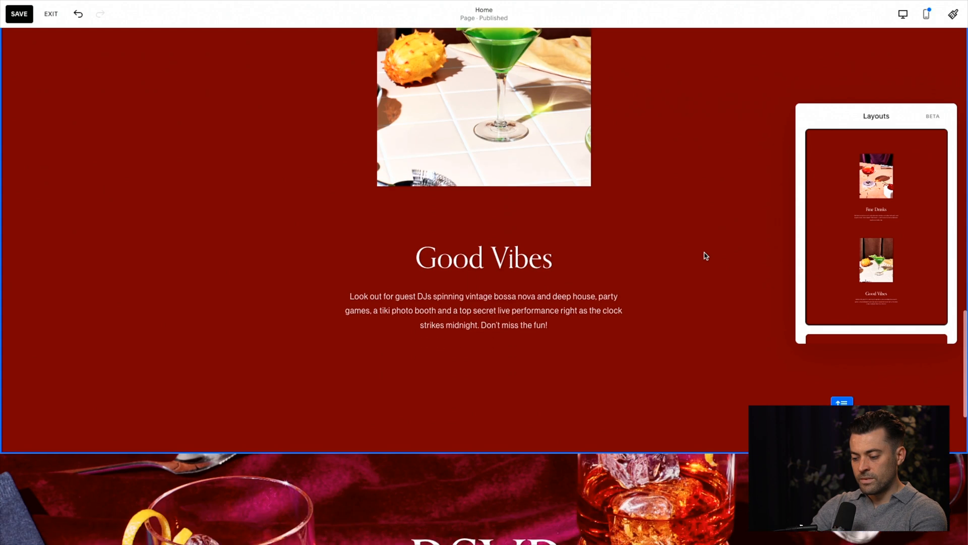
scroll(907, 245, down, 1)
scroll(906, 245, down, 1)
click(906, 245)
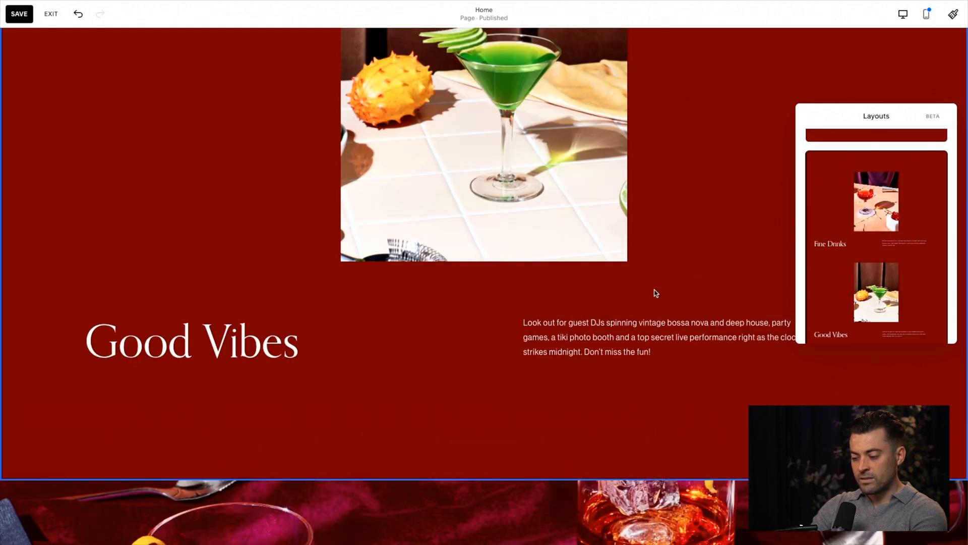
scroll(655, 293, down, 2)
scroll(656, 293, up, 15)
scroll(656, 294, down, 3)
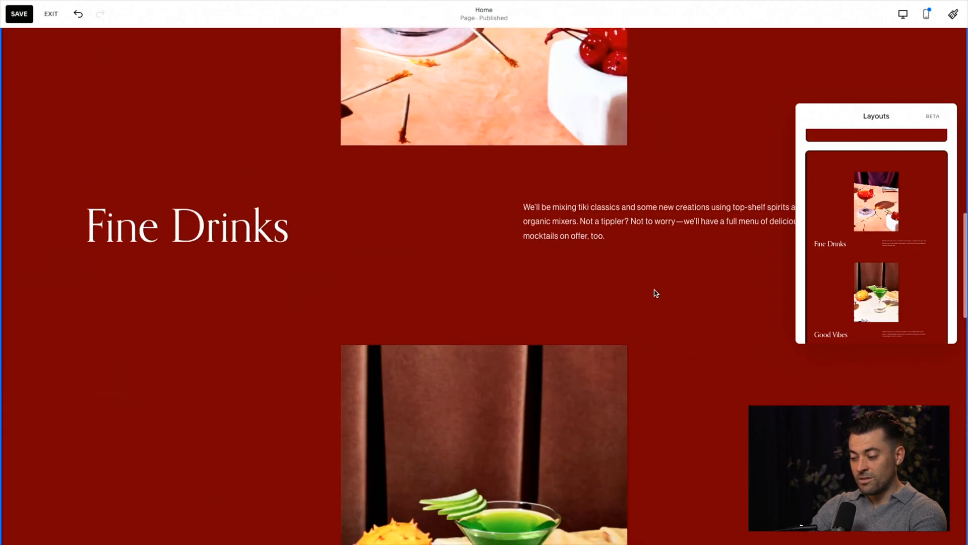
Try the suggested layout with centered landscape images above large centered headings and paragraphs on the combined section.
scroll(830, 259, down, 2)
click(832, 260)
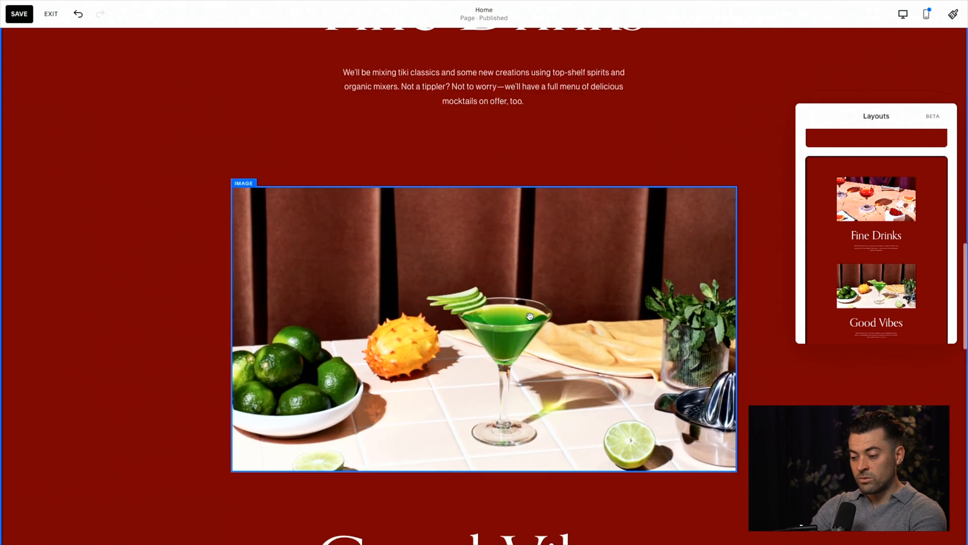
scroll(529, 316, up, 5)
scroll(573, 231, down, 2)
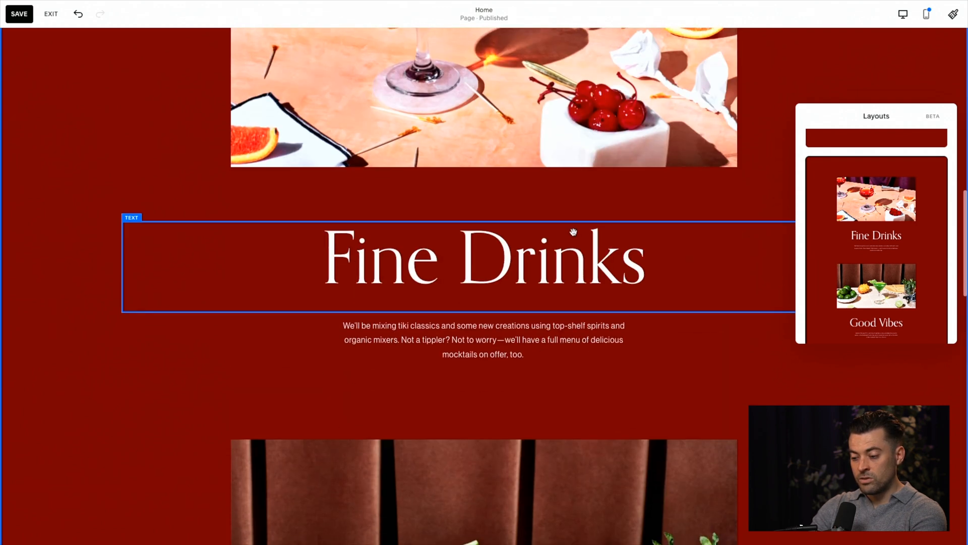
scroll(515, 336, down, 10)
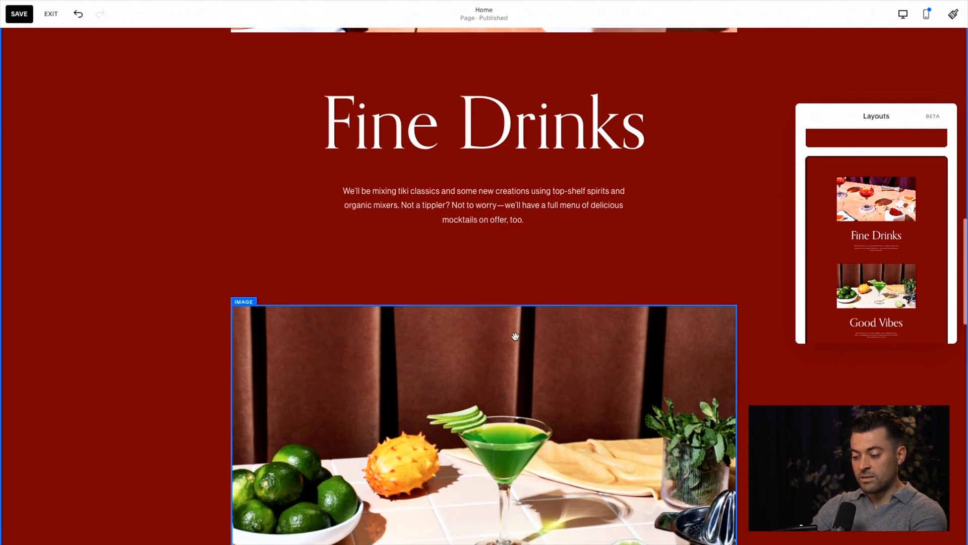
Try the suggested layout that turns the Fine Drinks and Good Vibes headings into scrolling text bands beneath landscape images.
scroll(874, 312, down, 2)
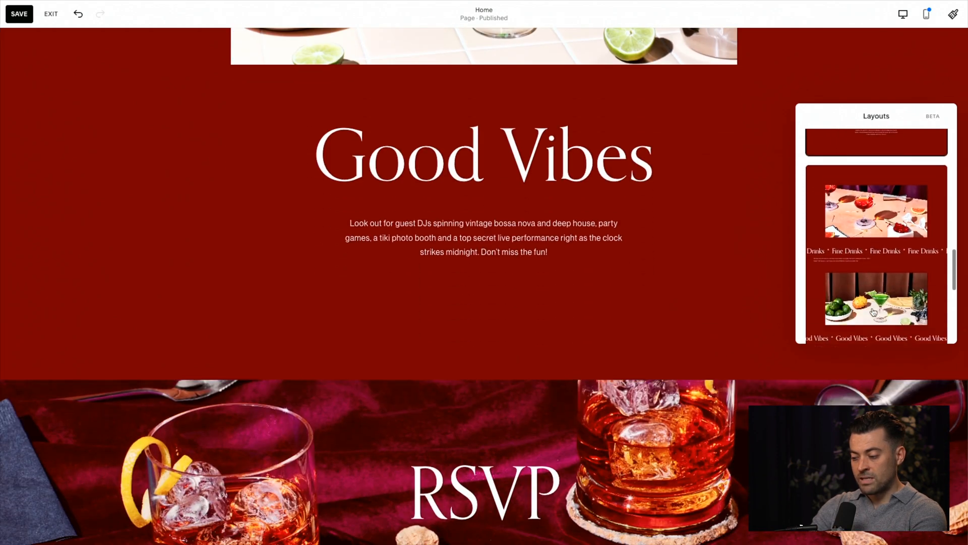
click(873, 312)
scroll(537, 250, down, 2)
scroll(538, 250, up, 3)
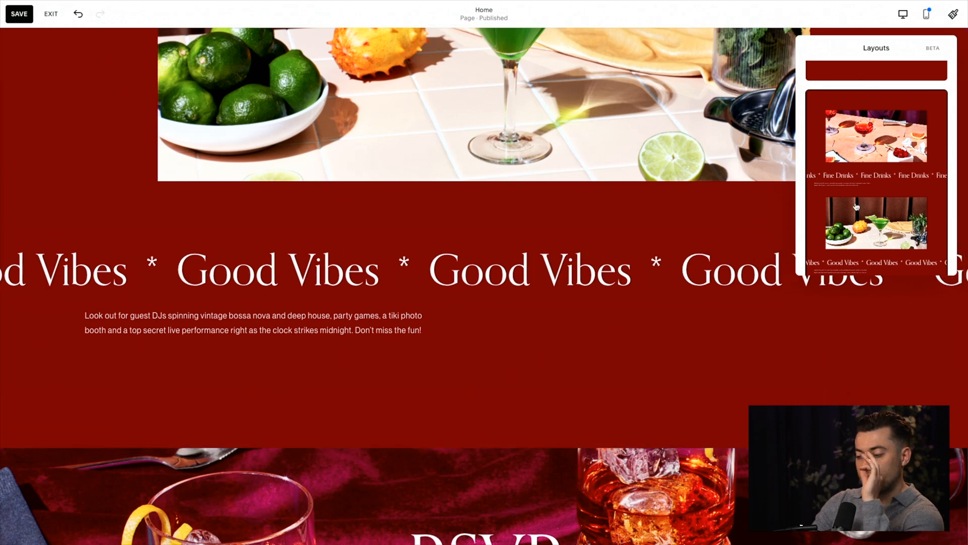
Apply the layout with extra-wide images above large headings beside their paragraphs to the combined section, and leave page editing.
scroll(869, 197, down, 2)
scroll(869, 196, down, 3)
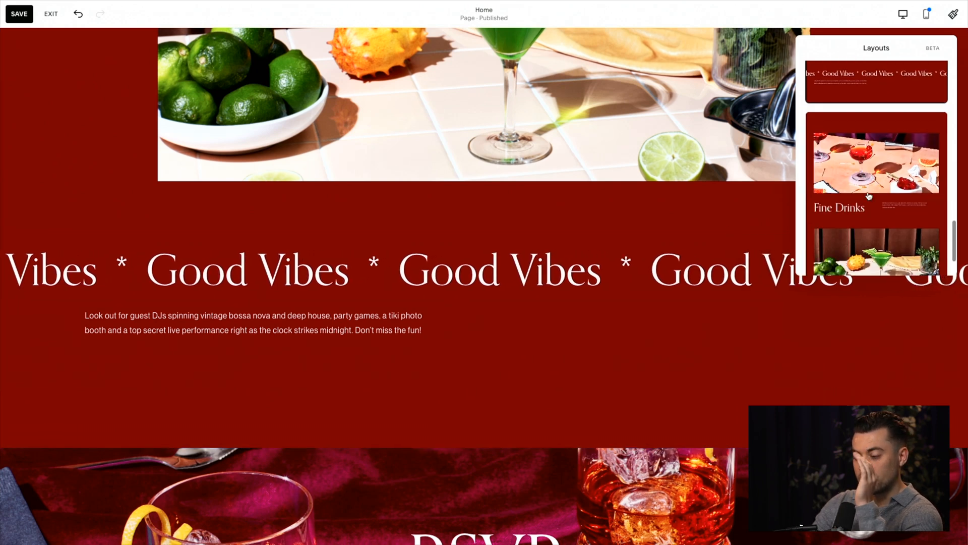
click(869, 196)
scroll(536, 292, down, 4)
scroll(536, 293, up, 14)
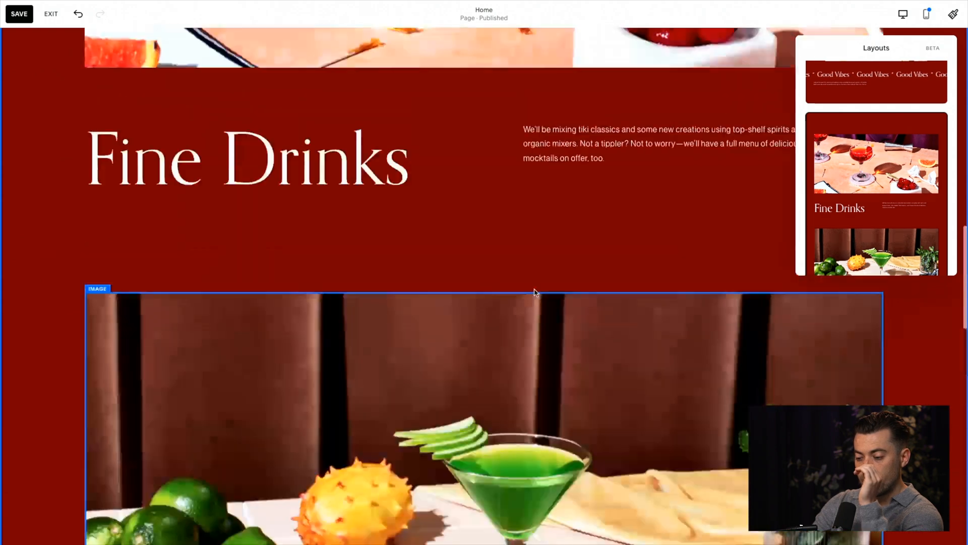
scroll(908, 254, down, 5)
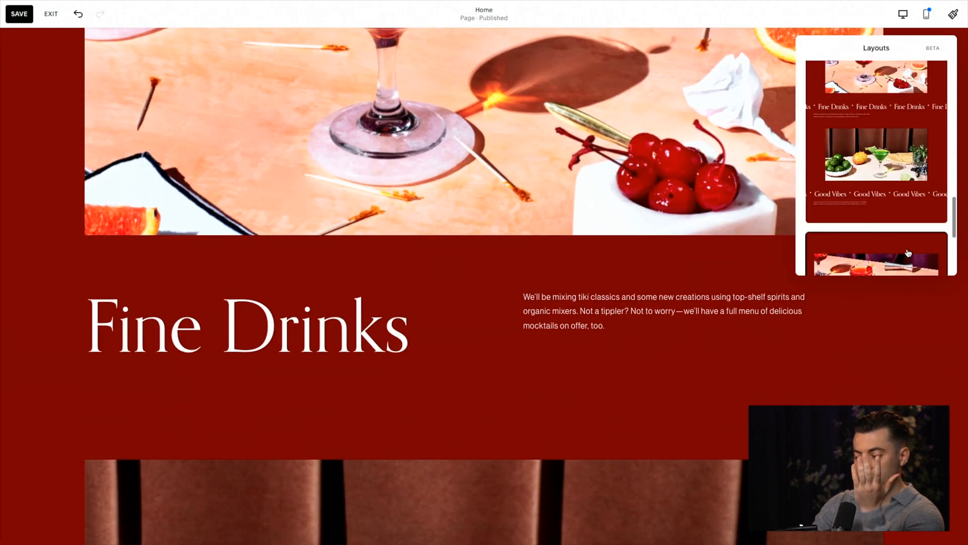
click(516, 431)
scroll(517, 432, up, 10)
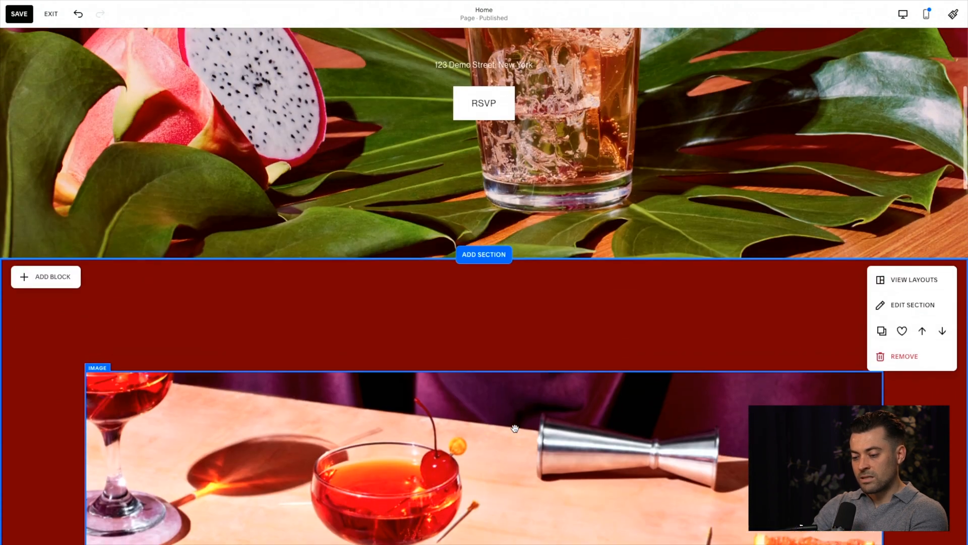
click(50, 16)
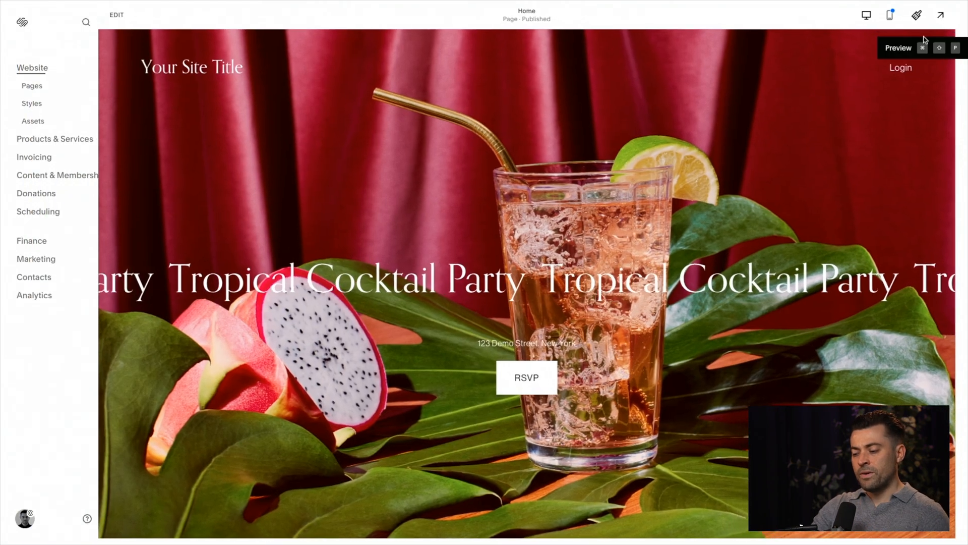
Review the redesigned home page in full-screen preview from the hero through Fine Drinks and Good Vibes to the RSVP section.
click(951, 27)
scroll(680, 251, down, 10)
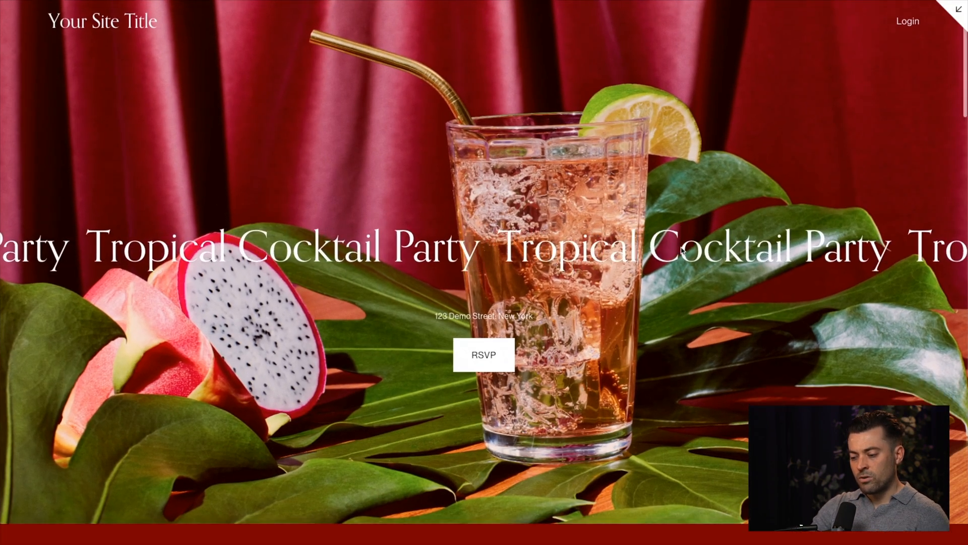
scroll(681, 251, down, 1)
scroll(681, 251, up, 1)
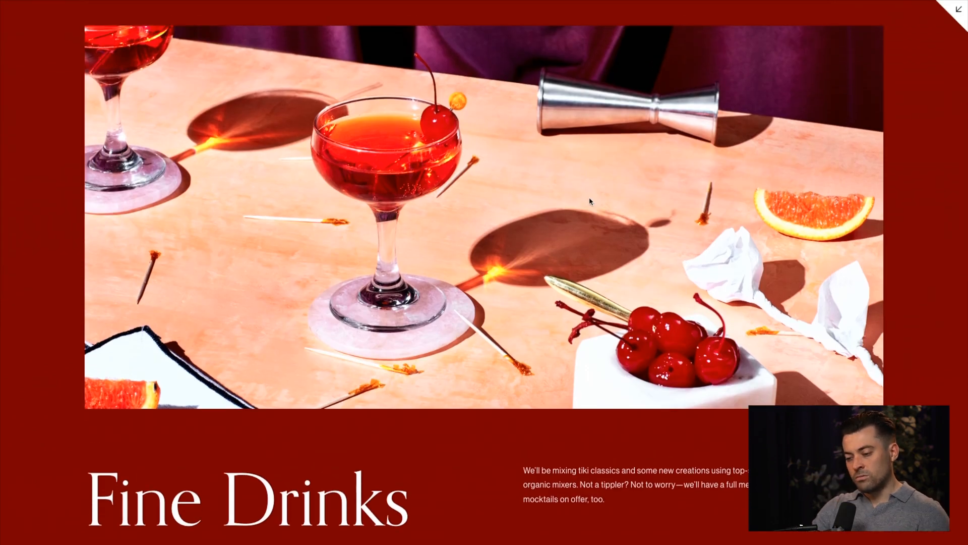
scroll(590, 201, down, 5)
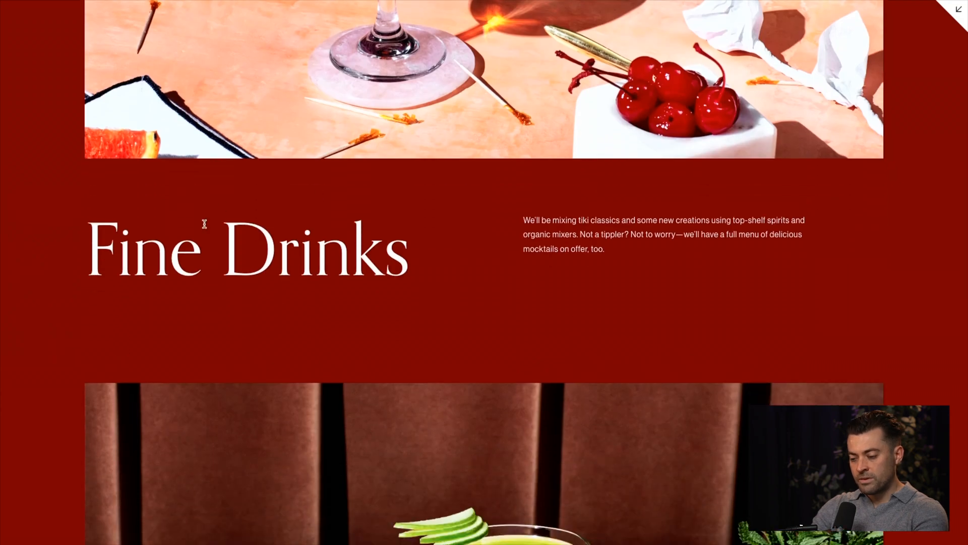
scroll(559, 287, down, 13)
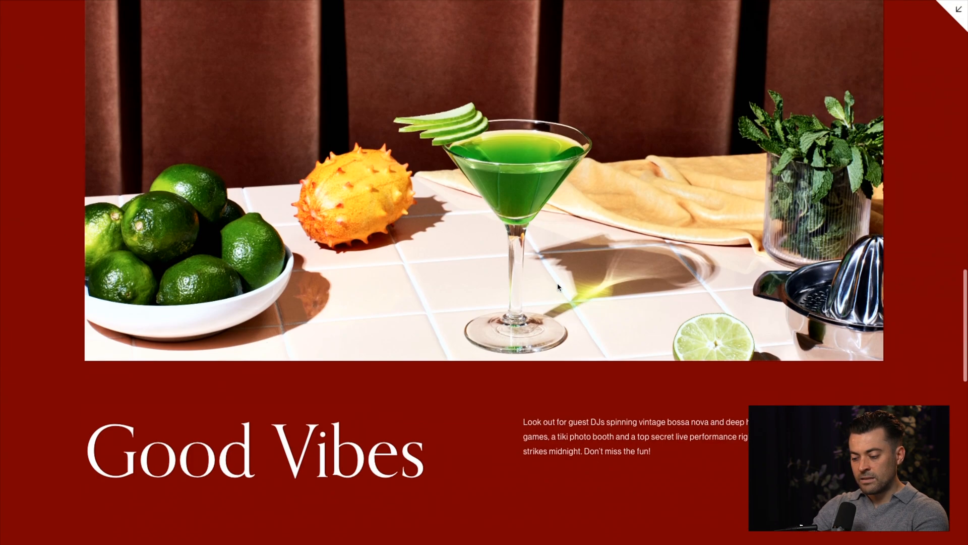
scroll(458, 196, down, 11)
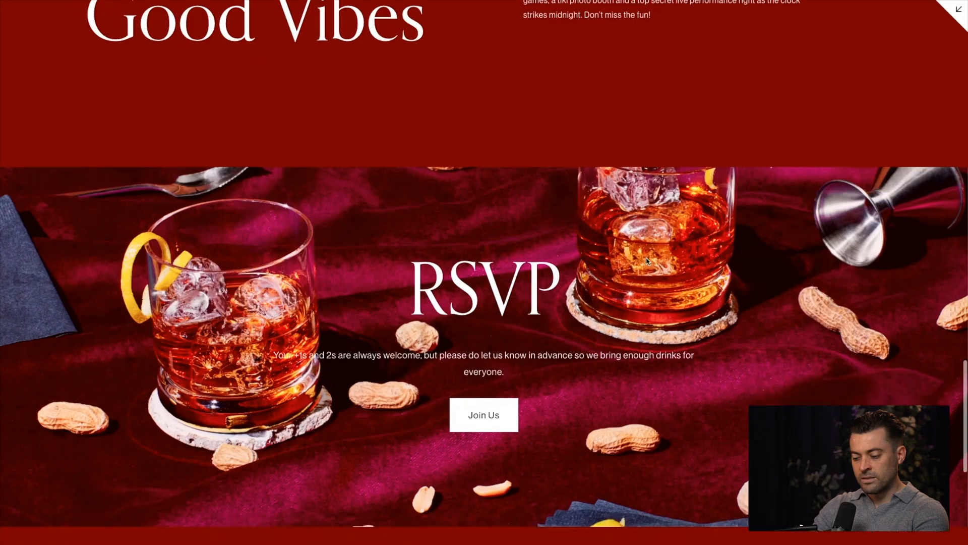
scroll(648, 262, up, 1)
scroll(648, 261, up, 20)
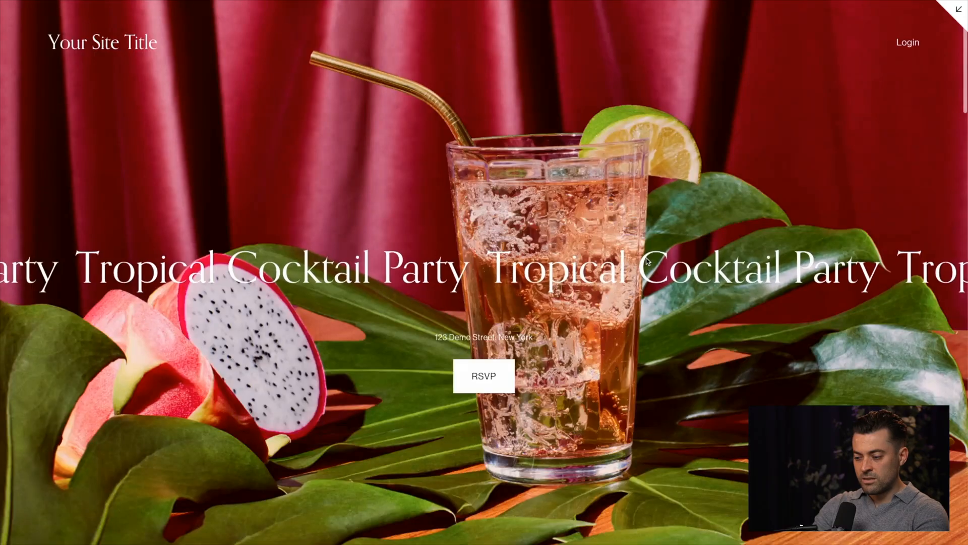
click(958, 10)
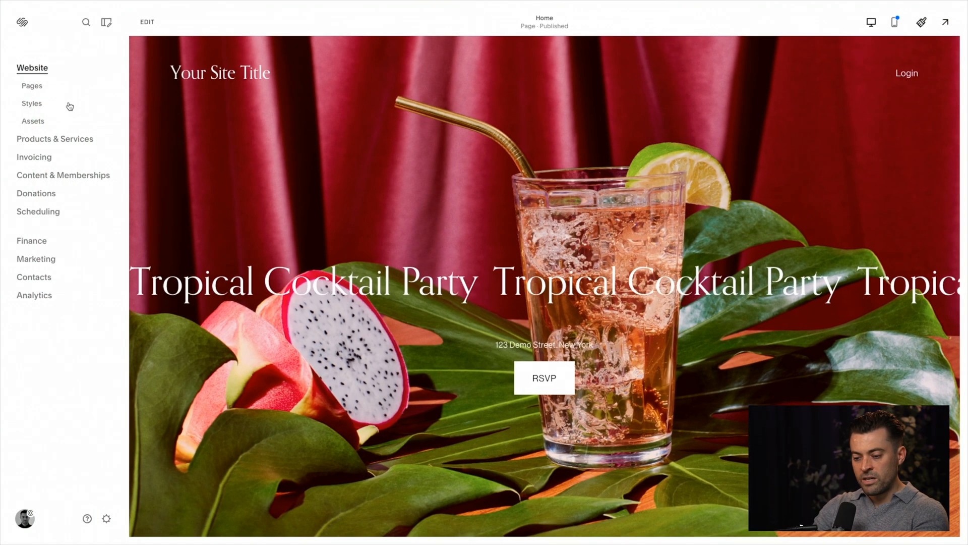
Start adding a page to the main navigation, and browse the General, About and Services page templates.
click(36, 83)
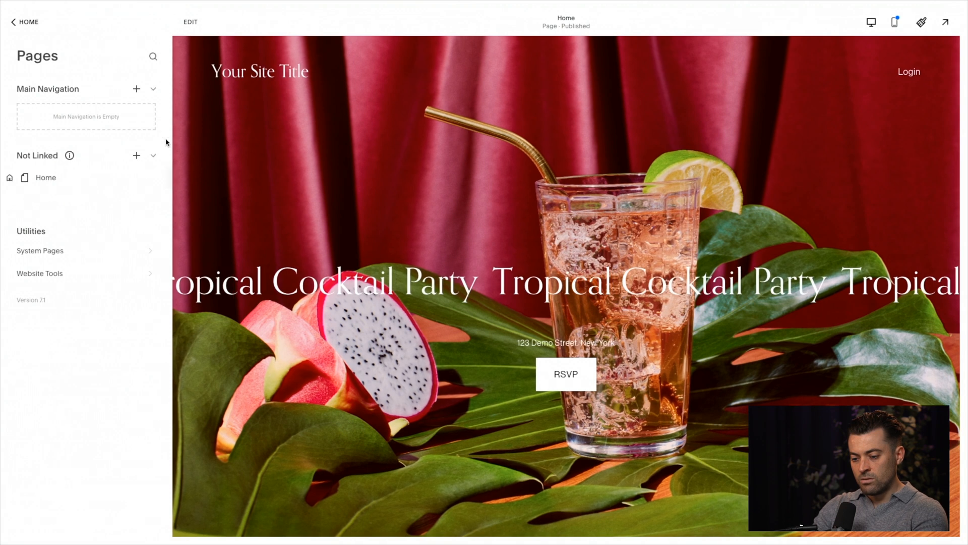
click(137, 89)
click(206, 172)
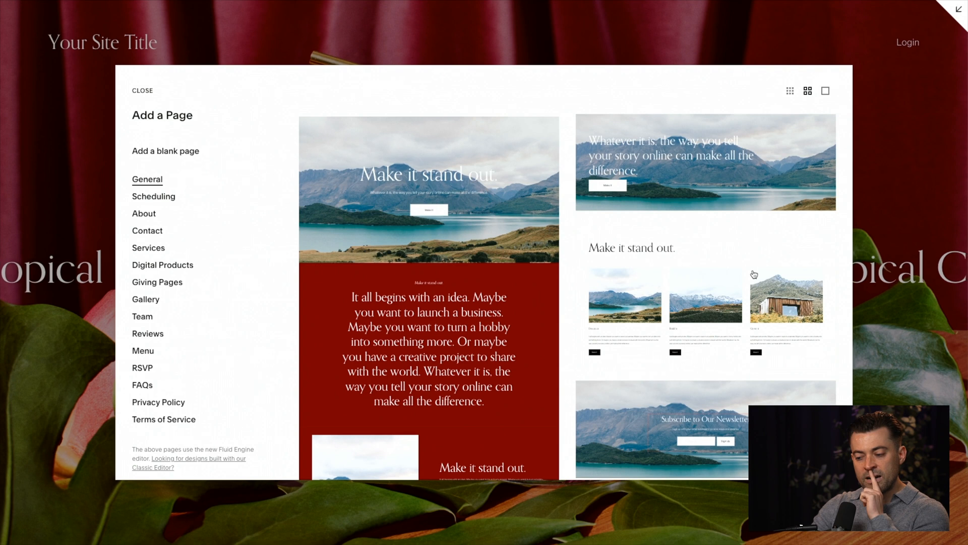
scroll(754, 275, down, 5)
click(154, 214)
scroll(606, 263, down, 10)
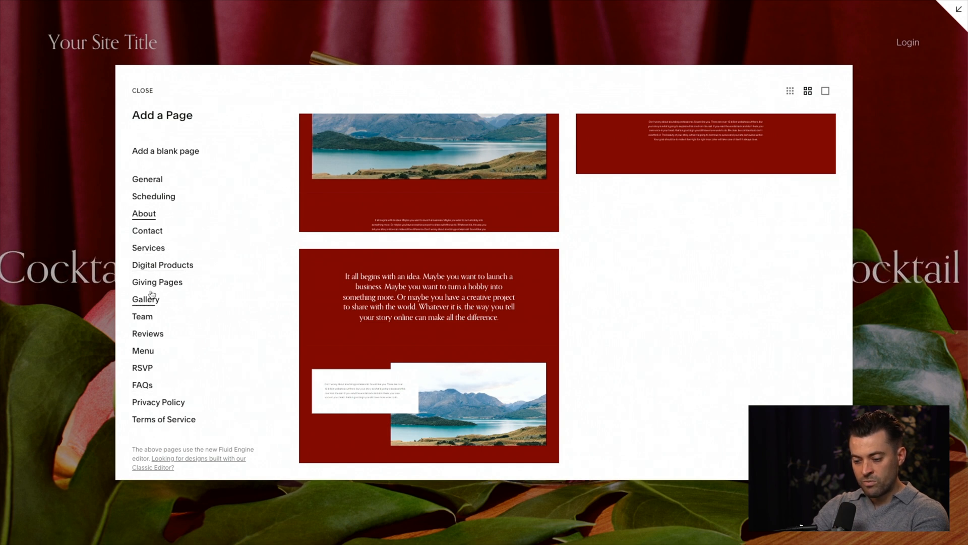
click(150, 249)
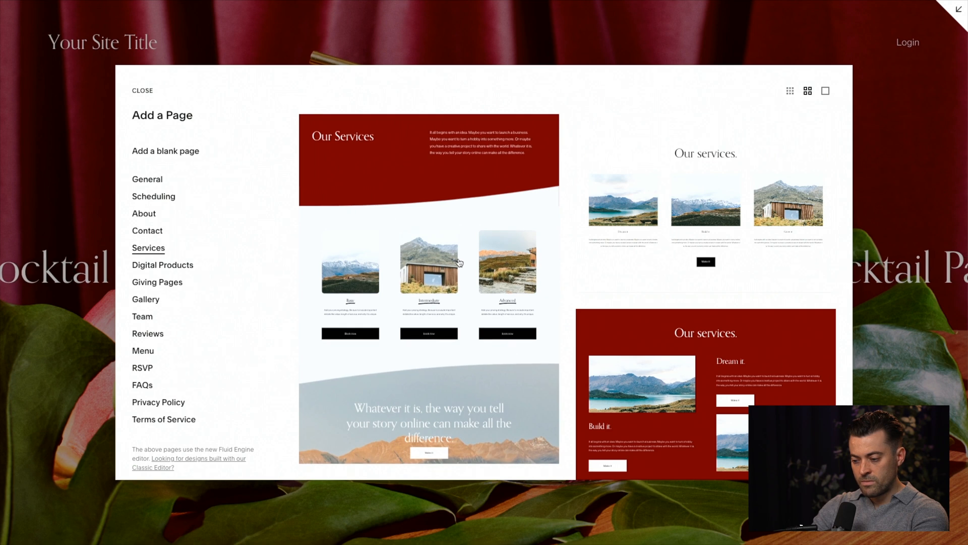
scroll(458, 259, down, 4)
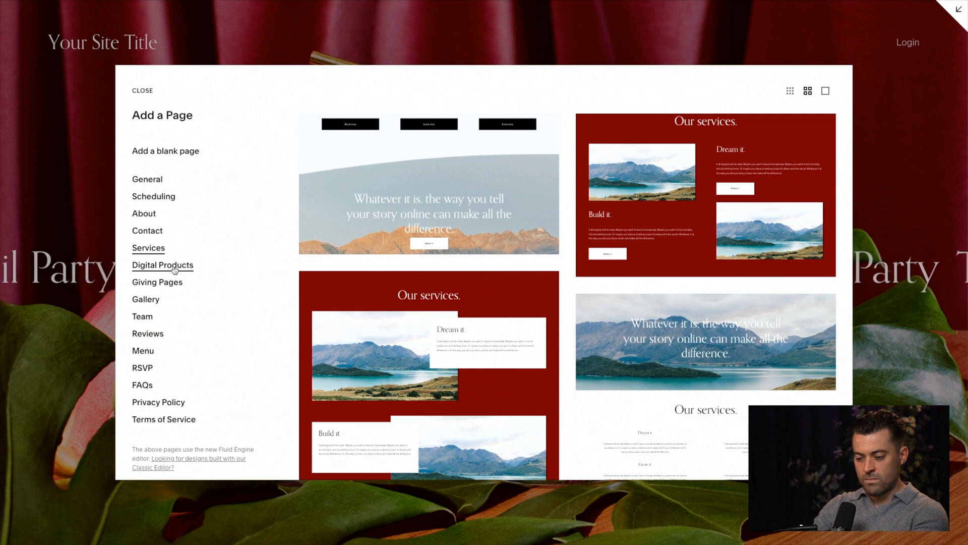
Add the "Limited Time Only" page from the Digital Products templates to the main navigation and name it Tester.
click(176, 270)
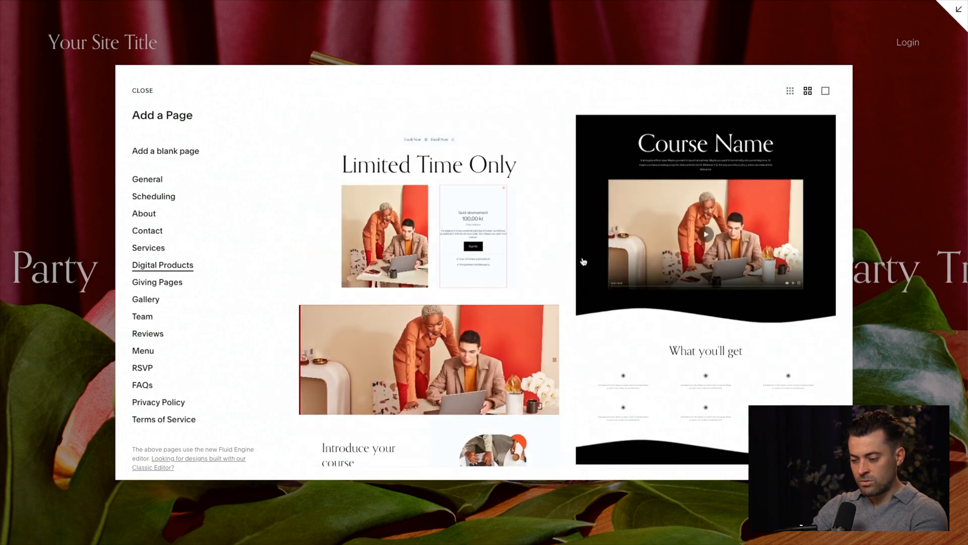
scroll(454, 278, down, 2)
scroll(454, 278, down, 6)
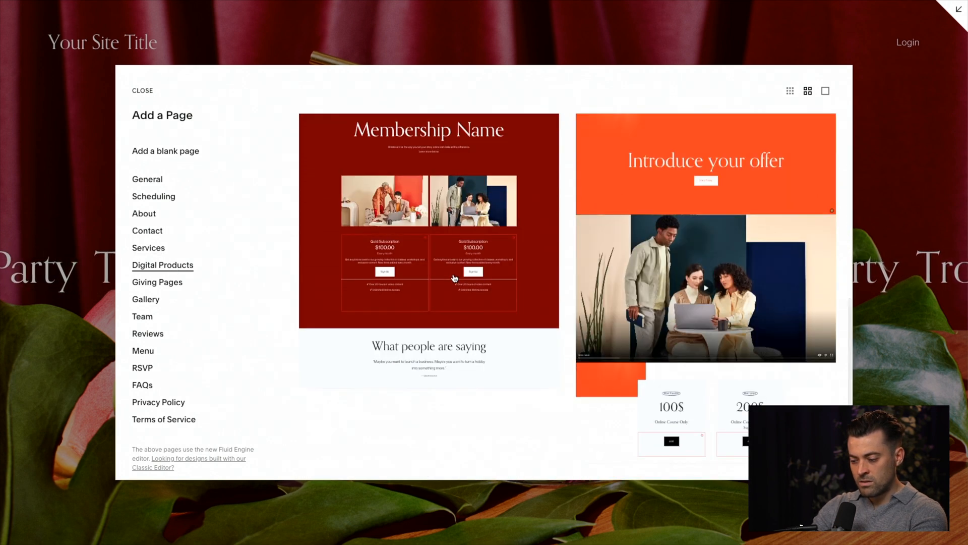
scroll(455, 278, up, 8)
key(Escape)
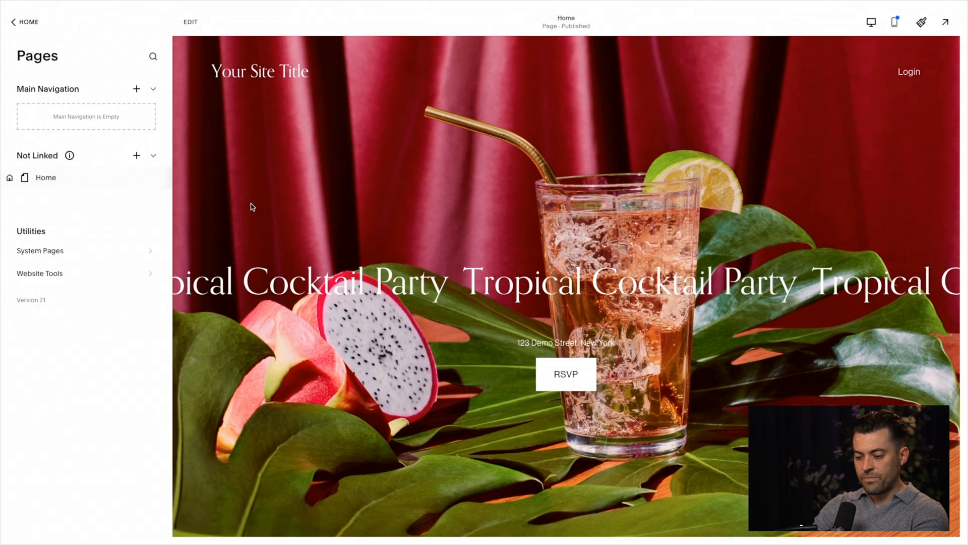
text(Tester)
key(Return)
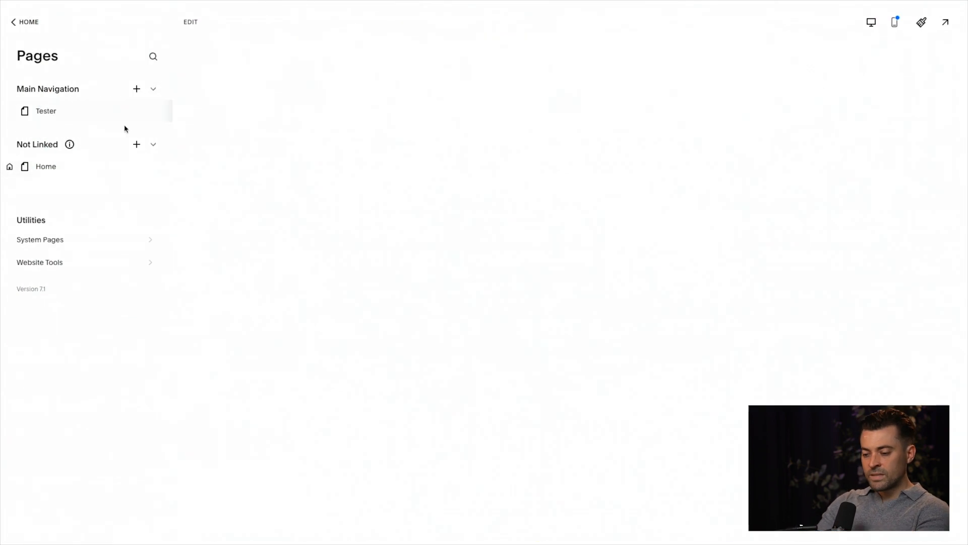
Open the Tester page for editing, look through its sections, and apply the first suggested layout to the Limited Time Only section.
click(190, 22)
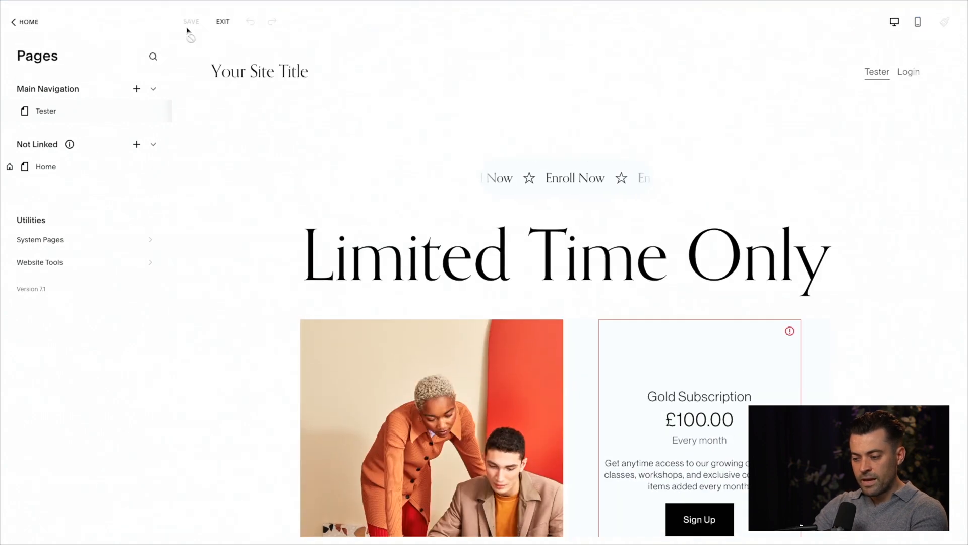
scroll(685, 222, down, 10)
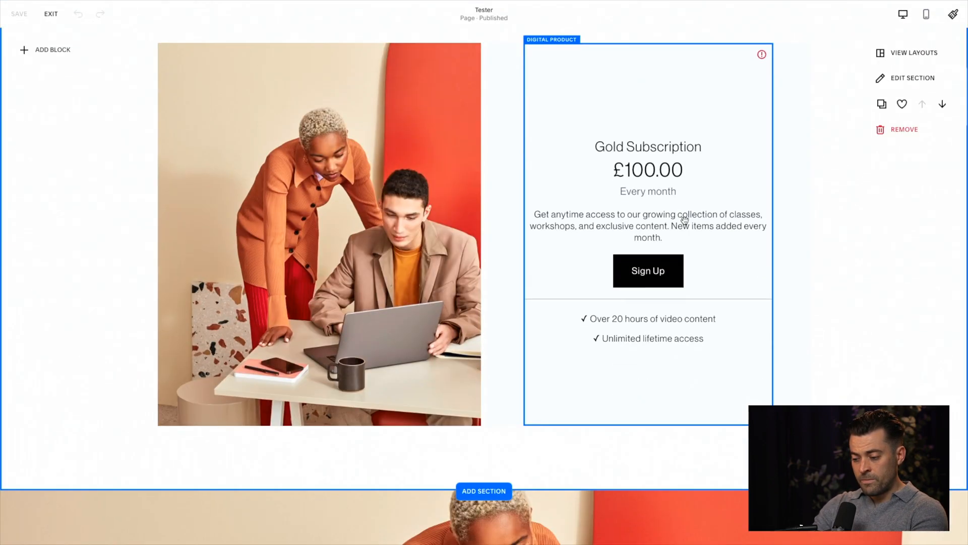
scroll(686, 223, down, 15)
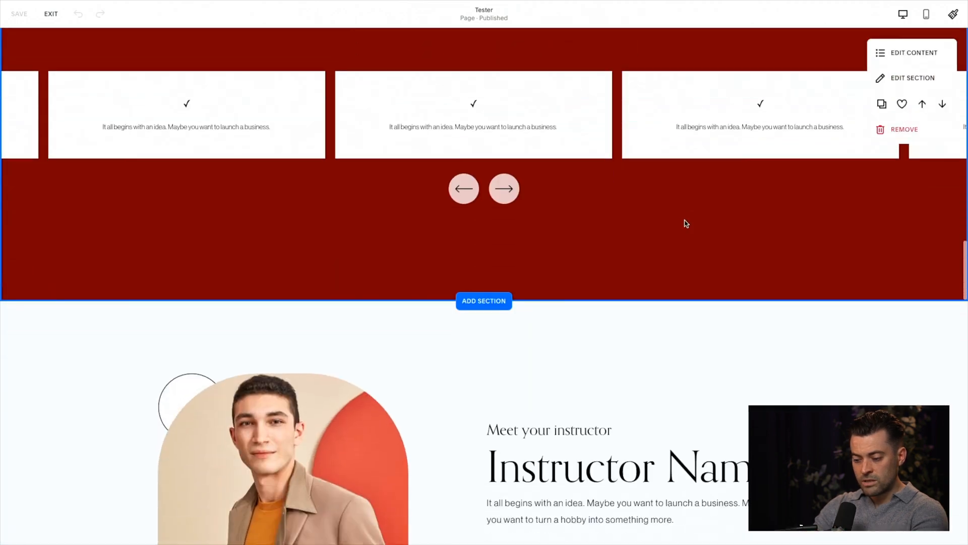
scroll(686, 224, up, 4)
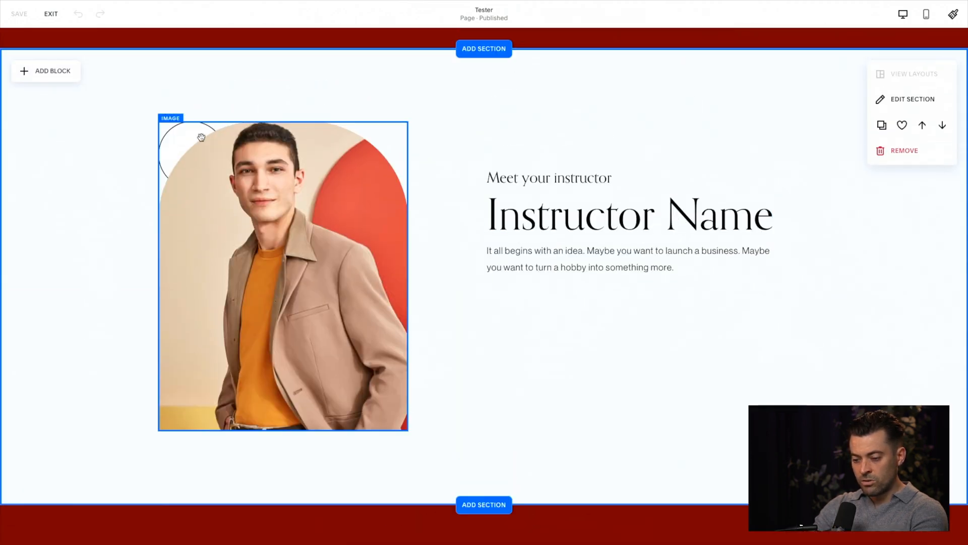
scroll(623, 287, down, 5)
scroll(620, 288, up, 20)
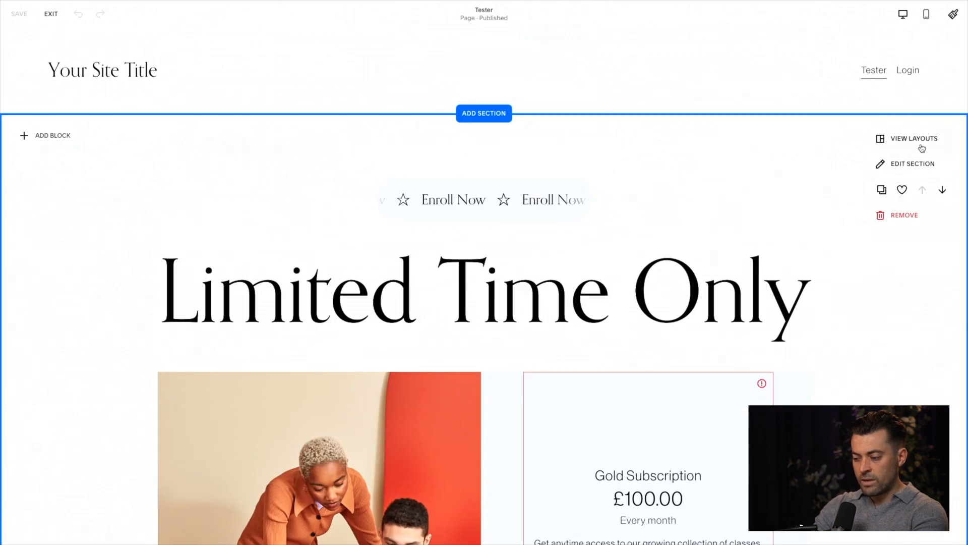
click(875, 242)
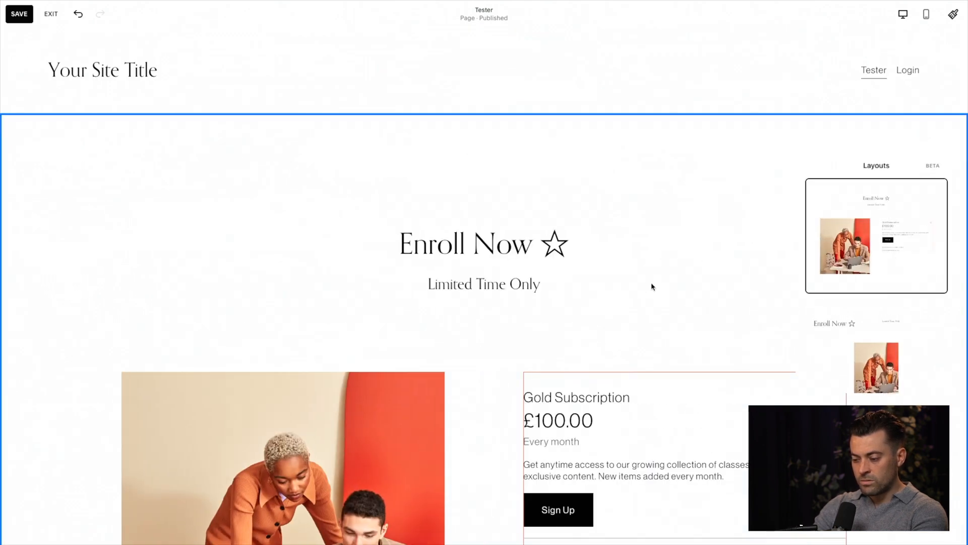
Try further suggested layouts on the Enroll Now section, down to the one with a wide image above the subscription details.
click(906, 338)
scroll(906, 338, down, 3)
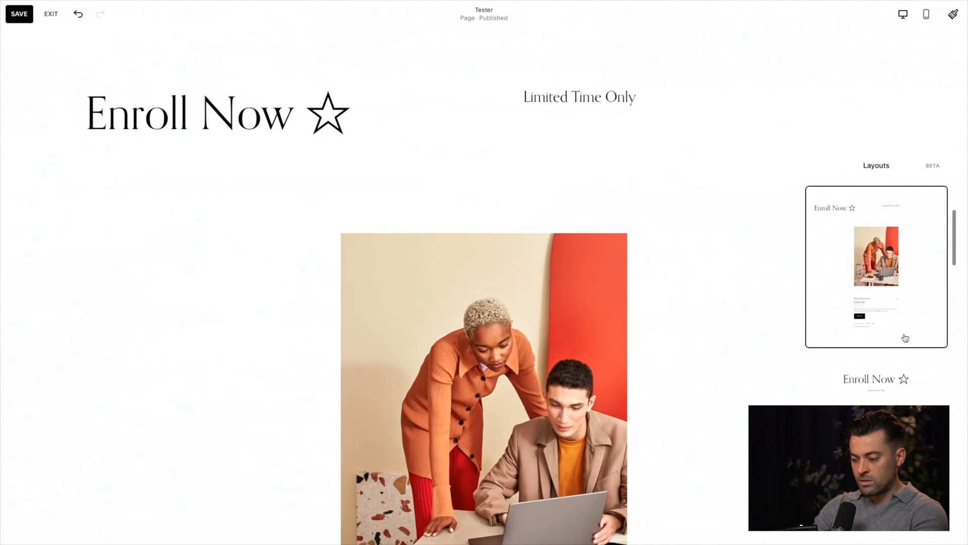
click(903, 348)
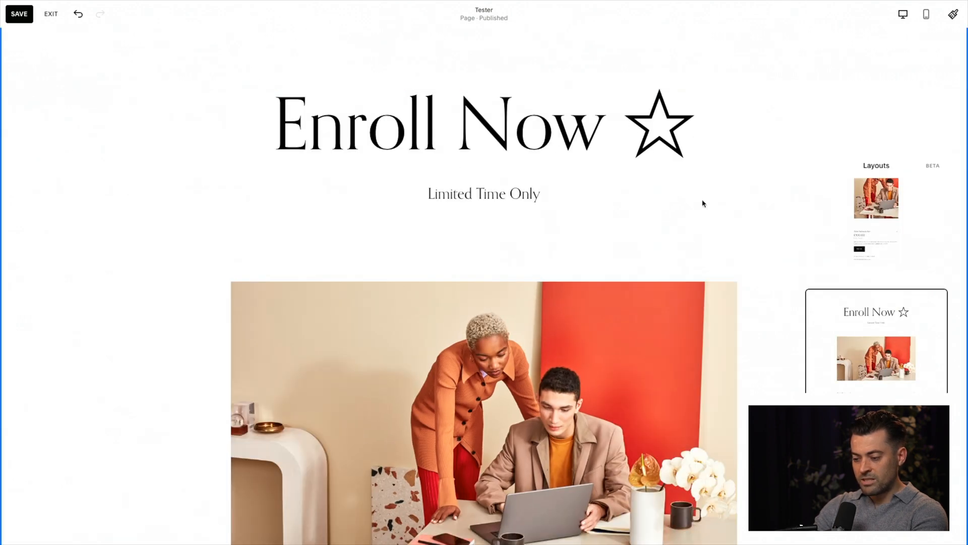
scroll(702, 201, down, 3)
scroll(936, 298, down, 3)
click(939, 300)
scroll(918, 302, down, 3)
click(895, 301)
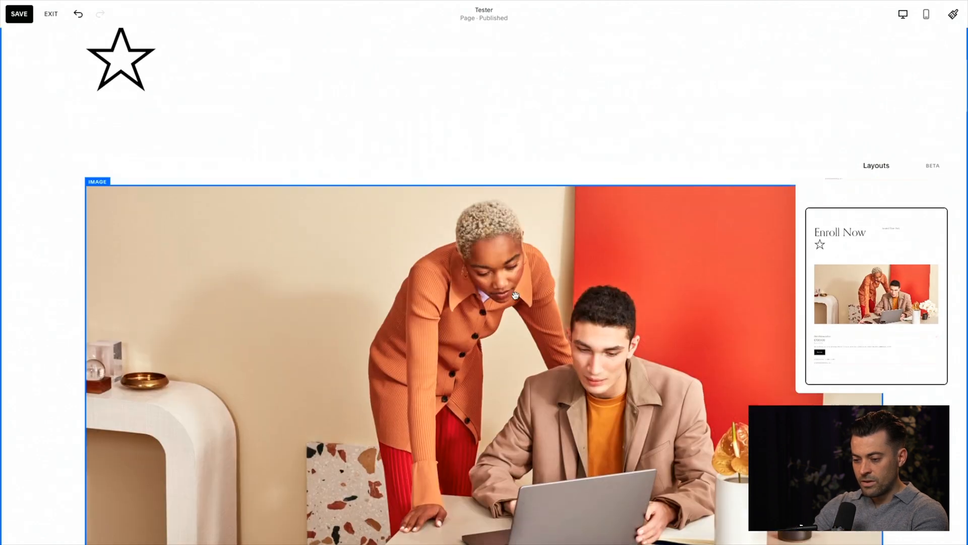
scroll(514, 298, down, 10)
scroll(515, 296, down, 4)
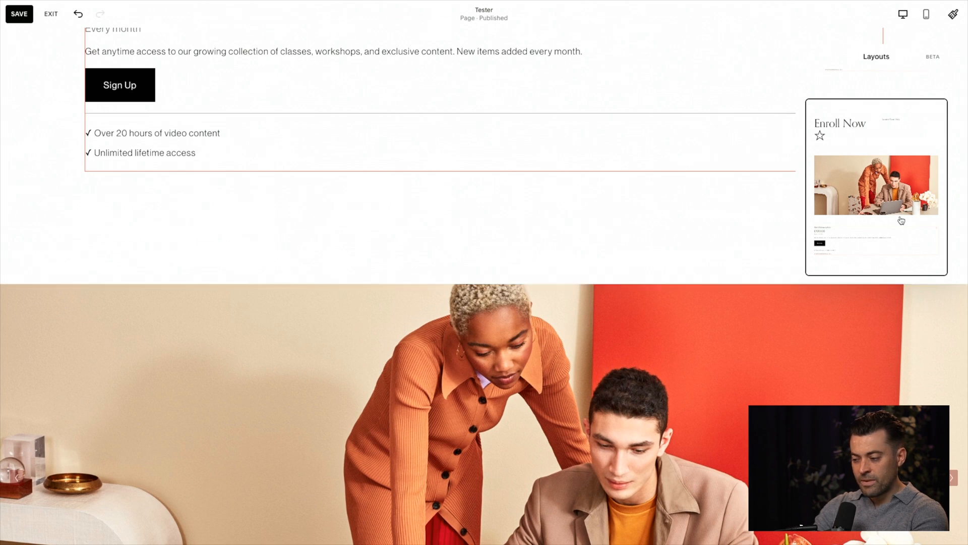
Undo the layout changes made to the Limited Time Only section.
scroll(901, 219, up, 5)
click(608, 212)
click(78, 14)
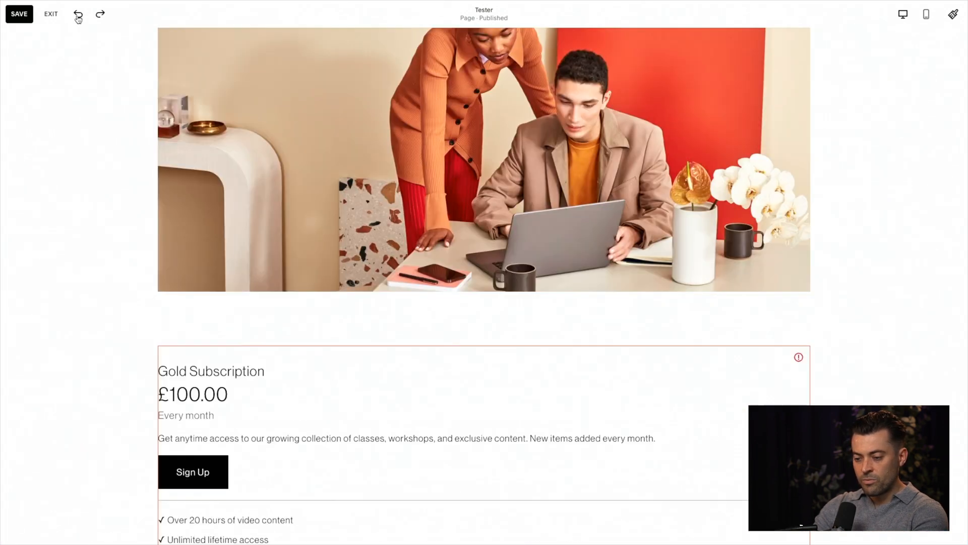
click(78, 15)
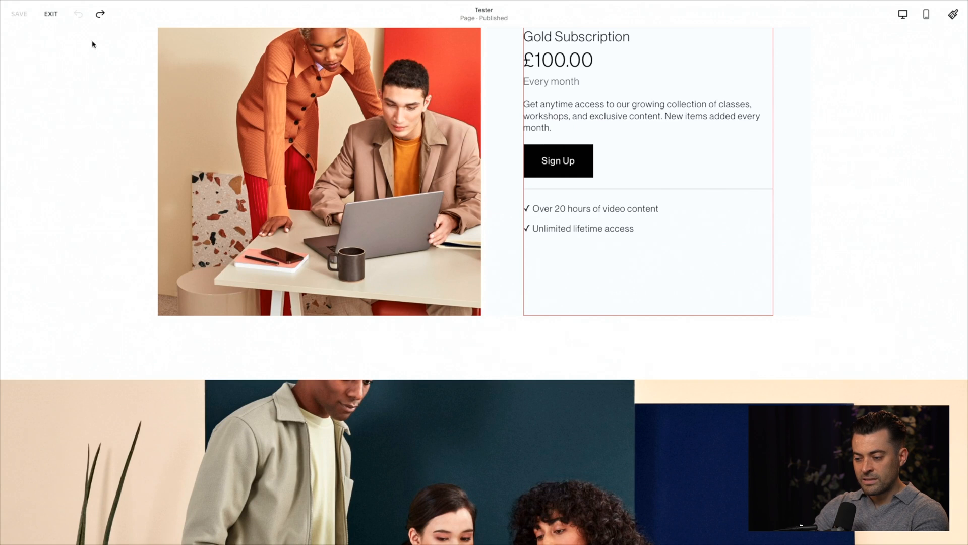
scroll(129, 198, up, 2)
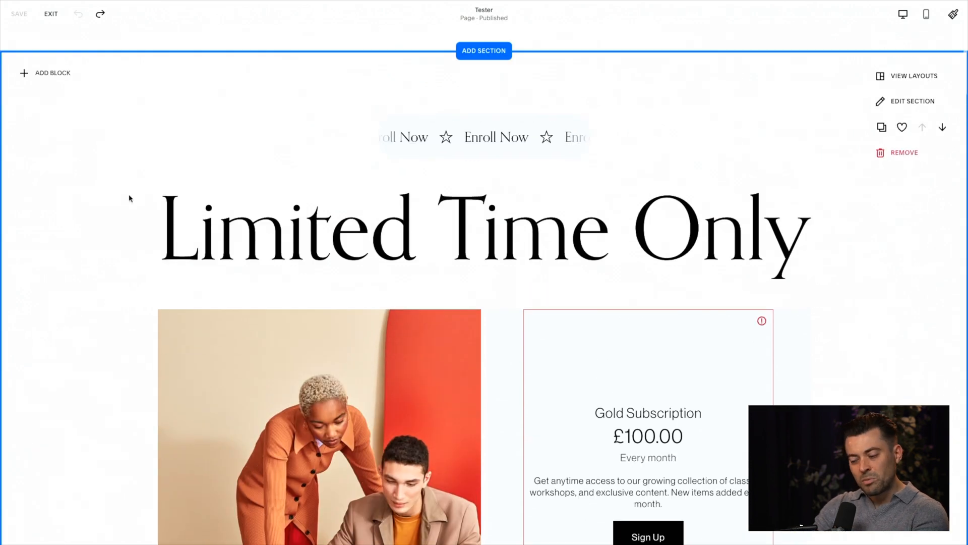
Try suggested layouts on the Introduce your course section, ending with the large half-width image followed by the big heading.
scroll(364, 221, down, 8)
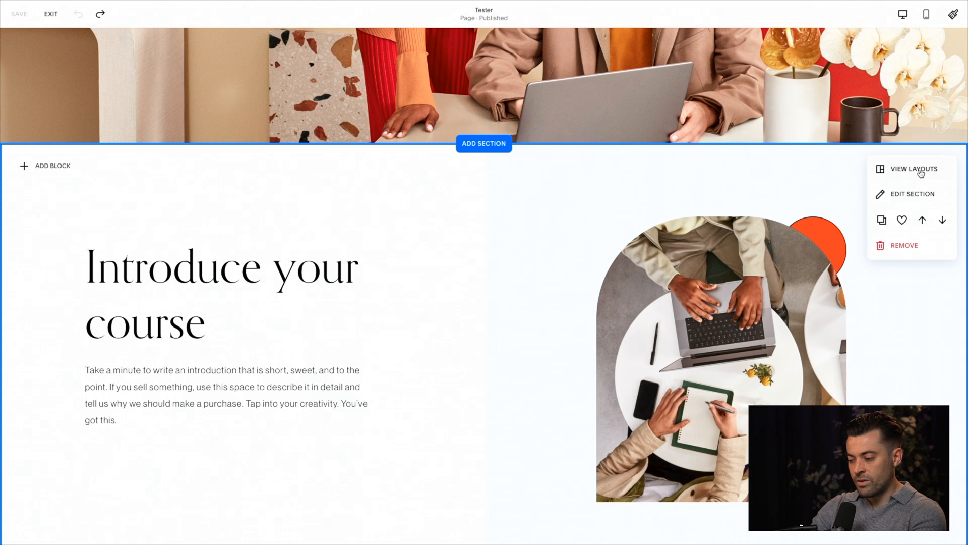
click(914, 169)
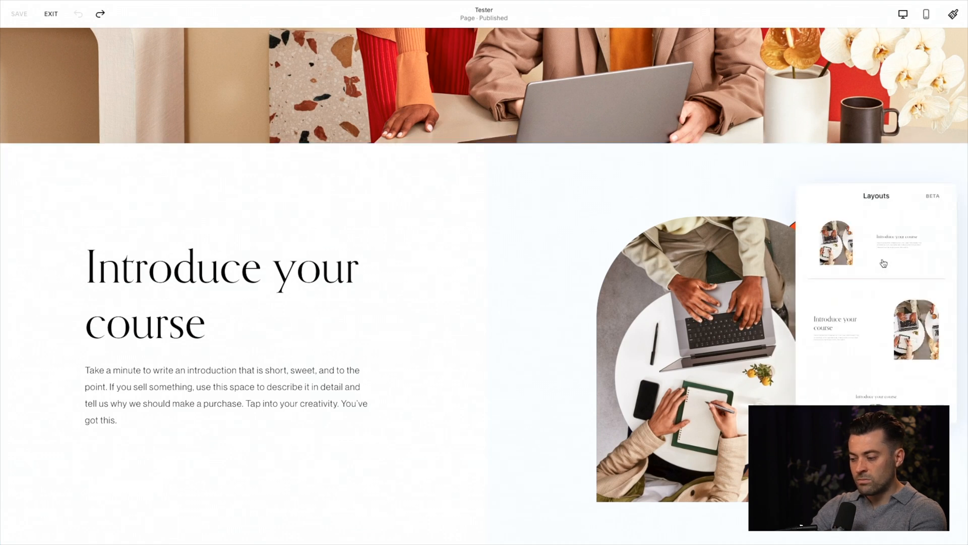
click(880, 257)
click(875, 322)
scroll(875, 323, down, 2)
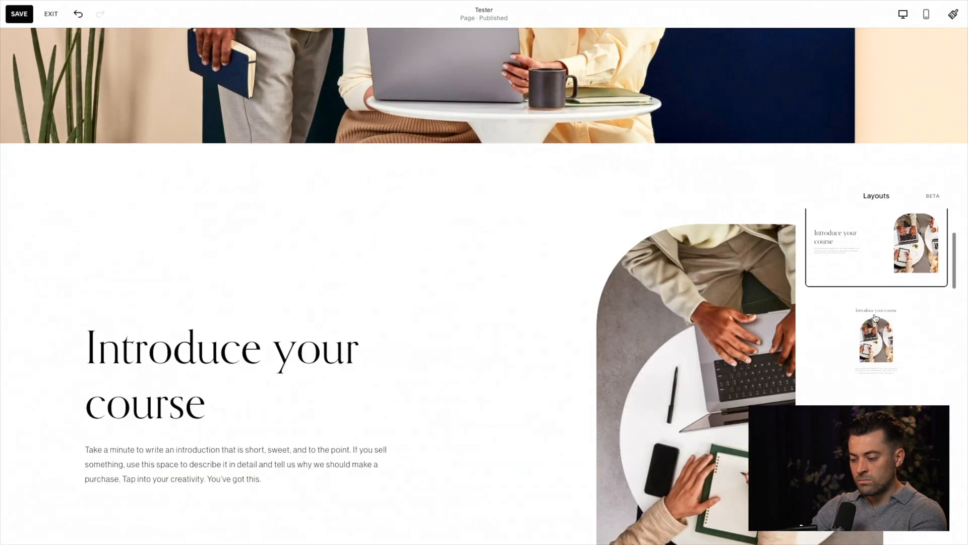
click(872, 323)
scroll(872, 323, down, 2)
click(872, 327)
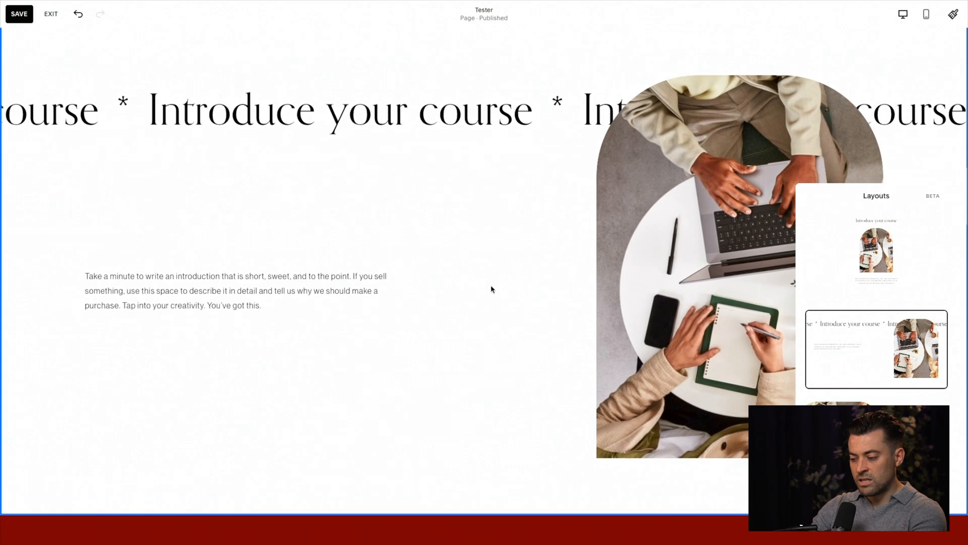
scroll(872, 328, down, 2)
click(875, 366)
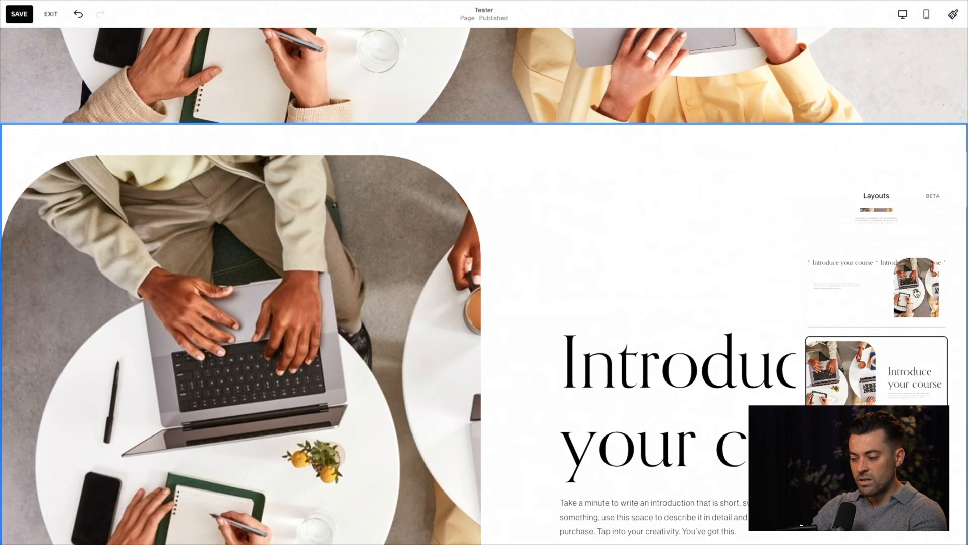
Compare the other course introduction layouts, from the small image beside text to the wide heading above a large image.
scroll(878, 257, up, 6)
click(879, 252)
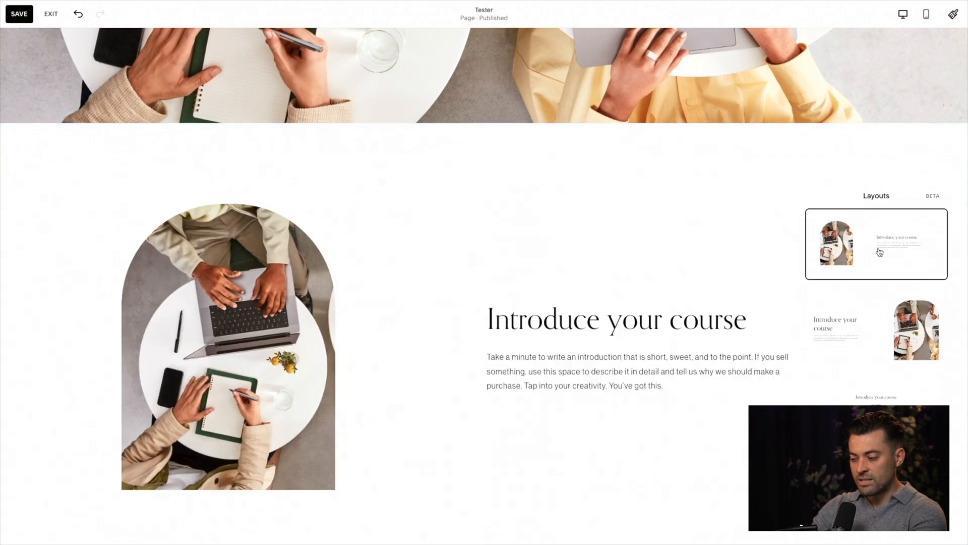
click(860, 308)
scroll(866, 342, down, 1)
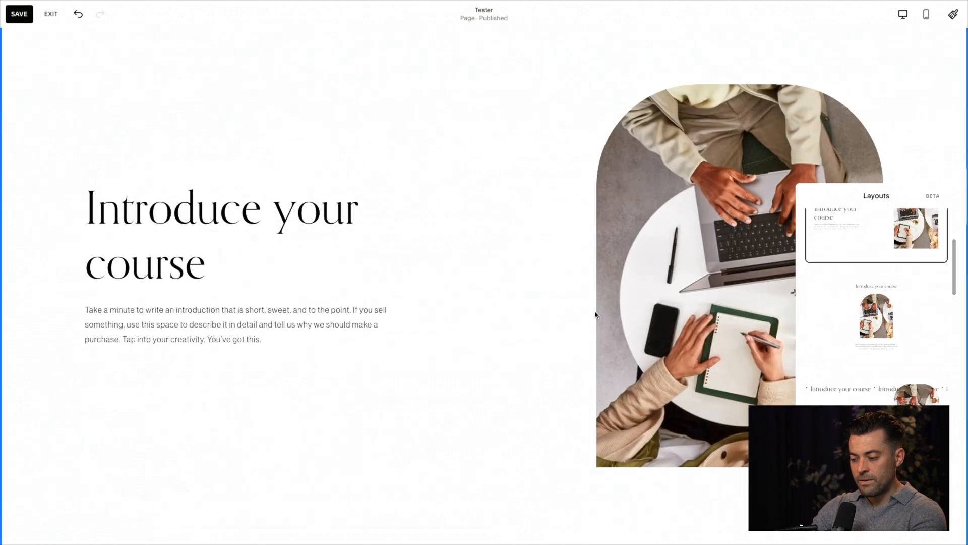
scroll(915, 353, down, 5)
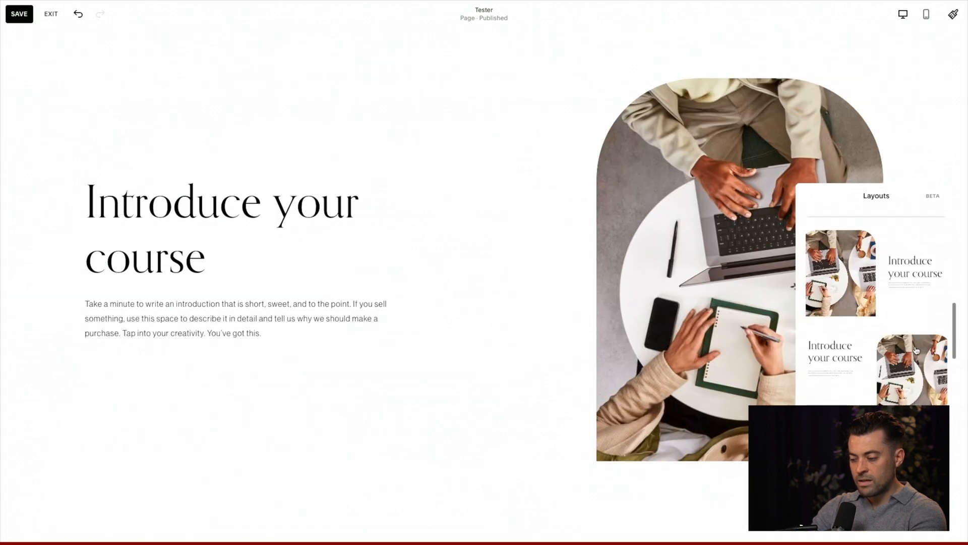
click(916, 349)
scroll(915, 350, down, 2)
click(911, 351)
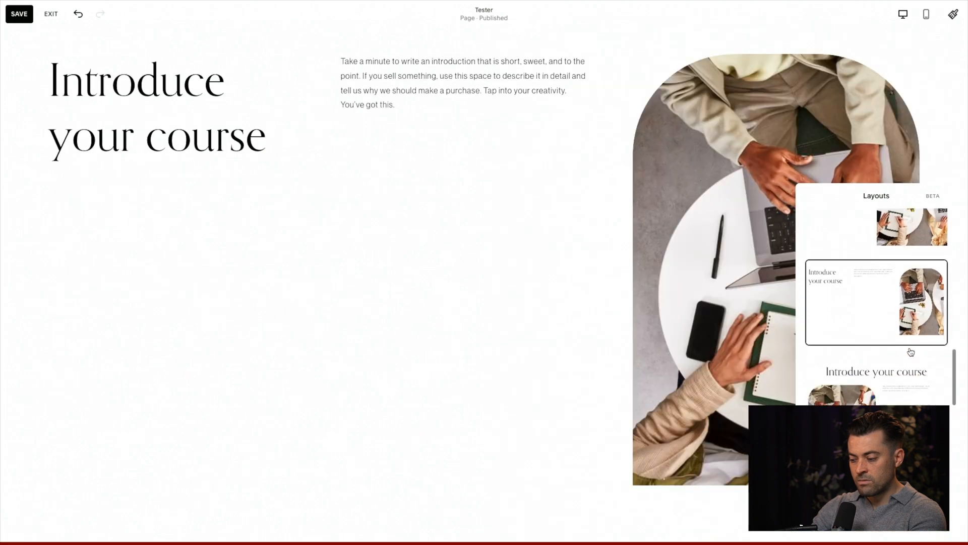
scroll(911, 352, down, 2)
click(911, 351)
Reapply the course introduction layout whose large image fills half the section next to the heading, and close the layout choices.
scroll(911, 352, down, 3)
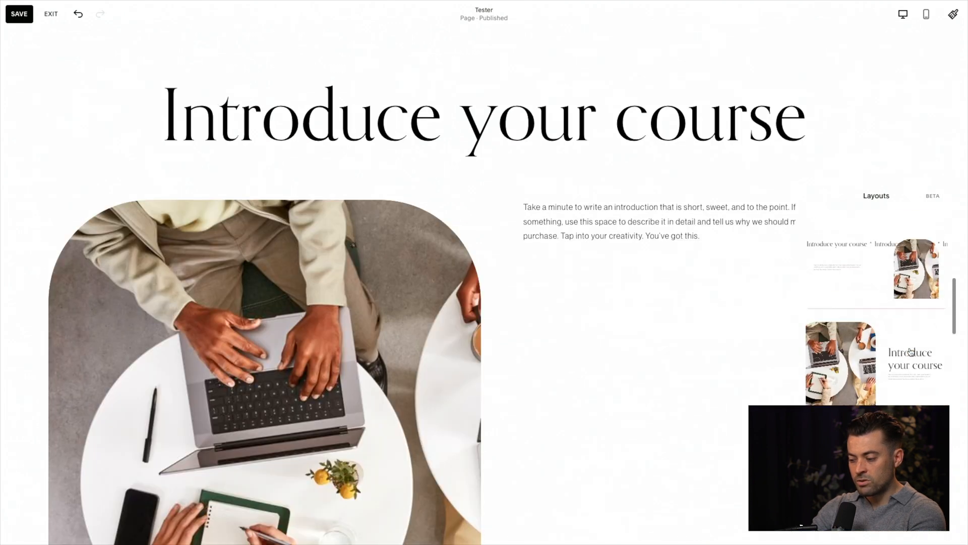
click(911, 351)
scroll(430, 305, up, 3)
click(605, 274)
Set the course image's top-left corner radius to 0 and top-right to 30, and round its bottom-right corner.
scroll(612, 272, down, 6)
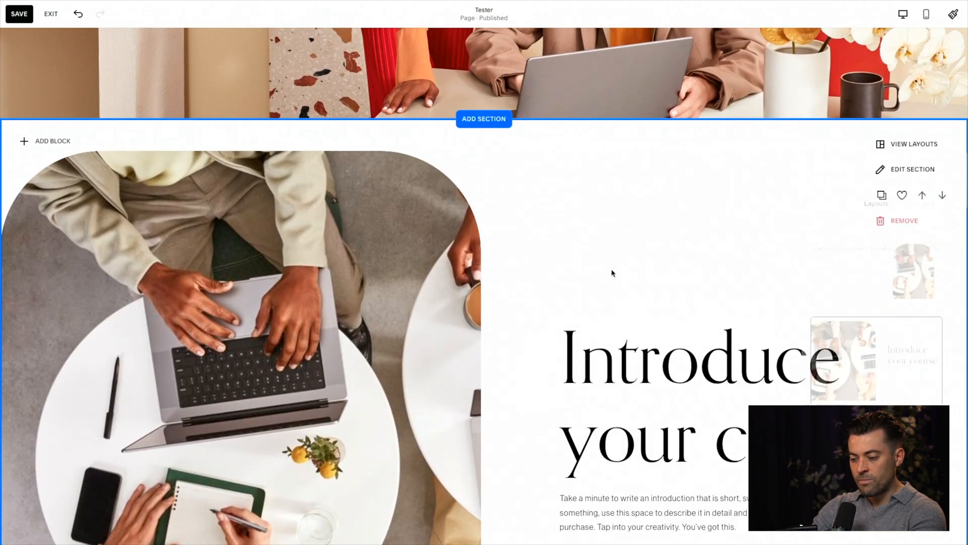
scroll(612, 270, down, 3)
scroll(672, 244, up, 7)
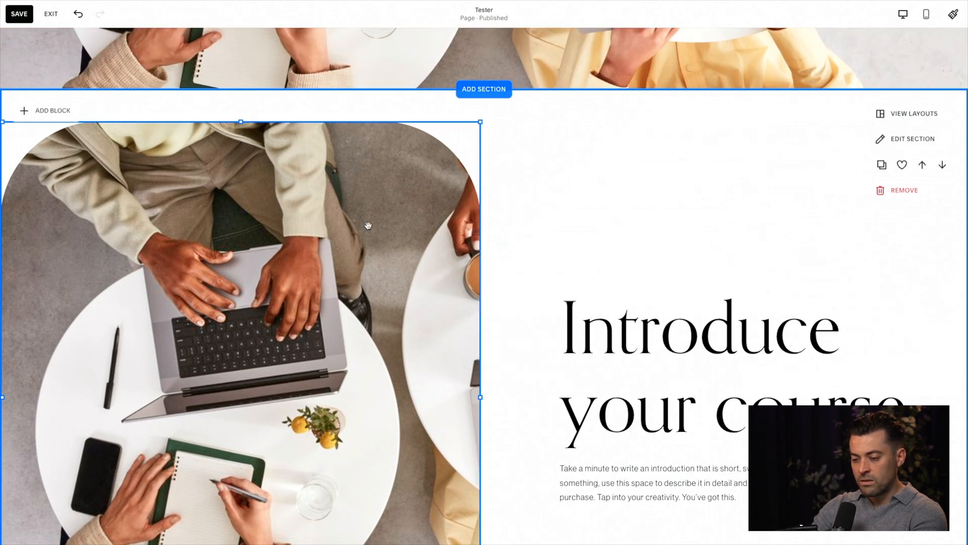
double_click(367, 222)
click(550, 136)
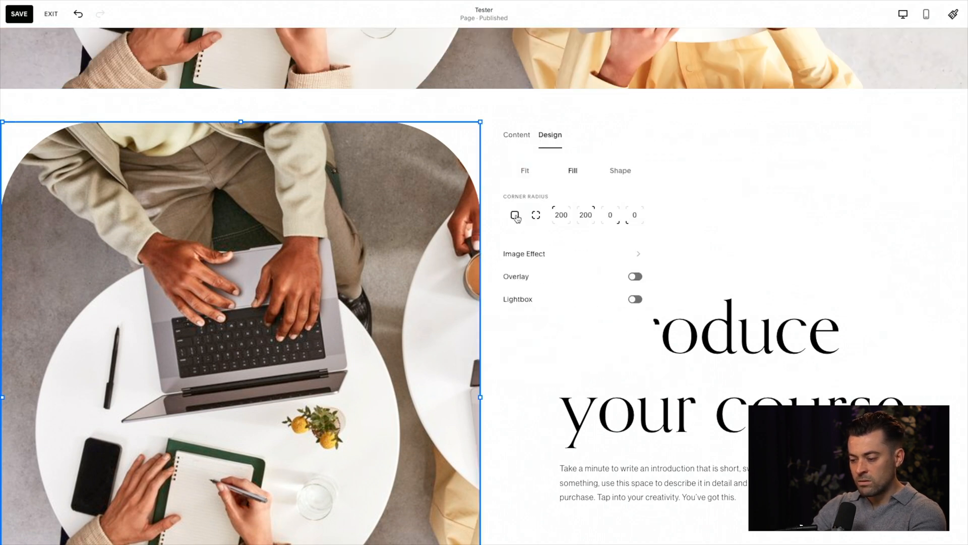
text(0)
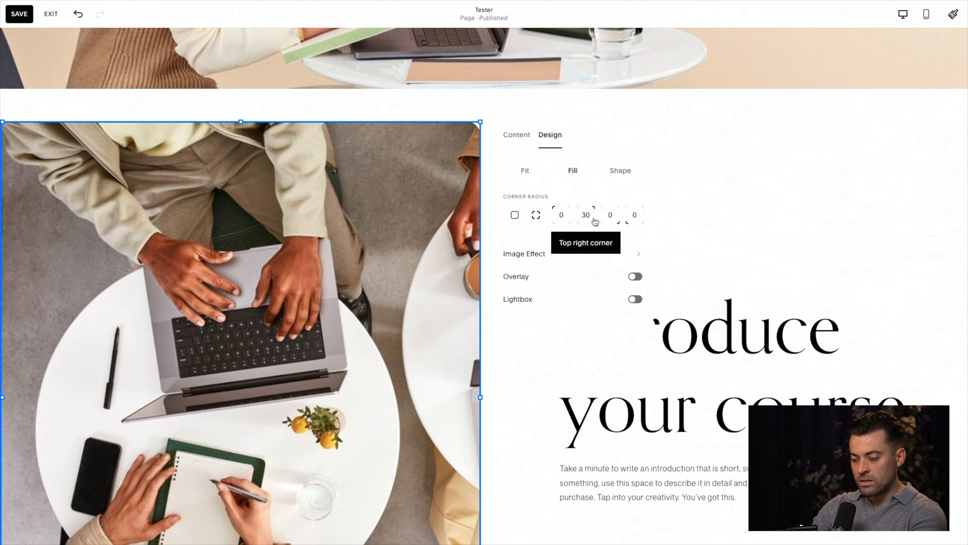
click(735, 162)
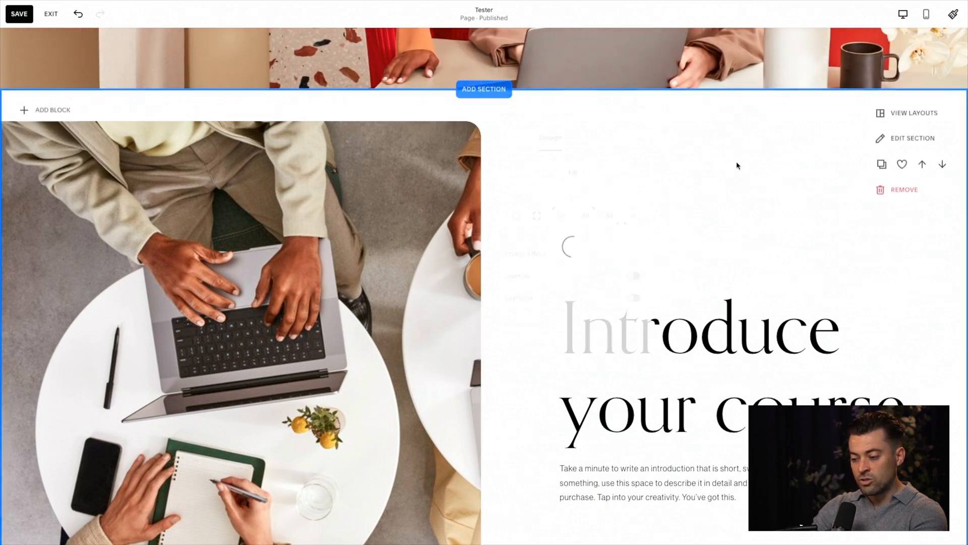
Adjust the Introduce your course section's design settings to remove the empty bands above and below the image.
scroll(646, 198, down, 5)
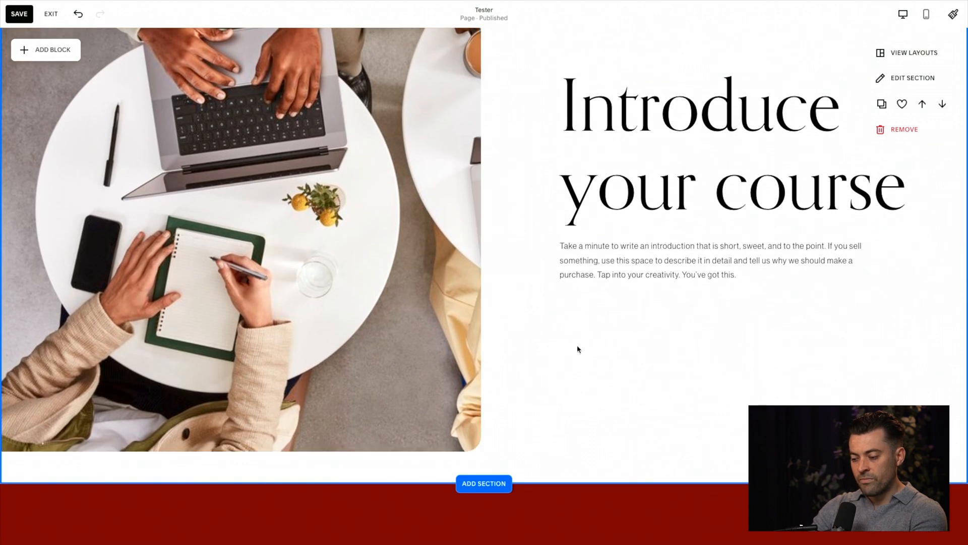
scroll(579, 349, up, 5)
scroll(577, 341, down, 5)
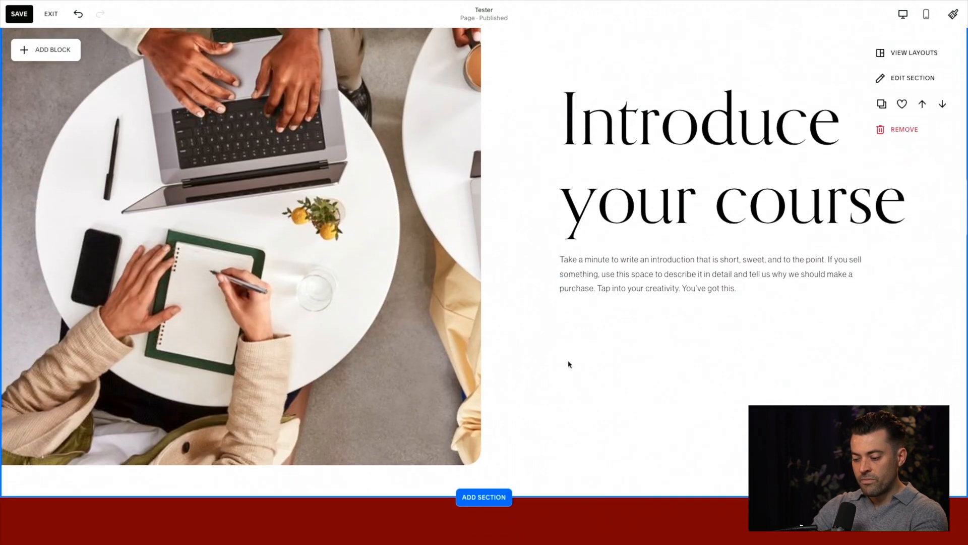
scroll(567, 373, up, 3)
scroll(567, 372, down, 4)
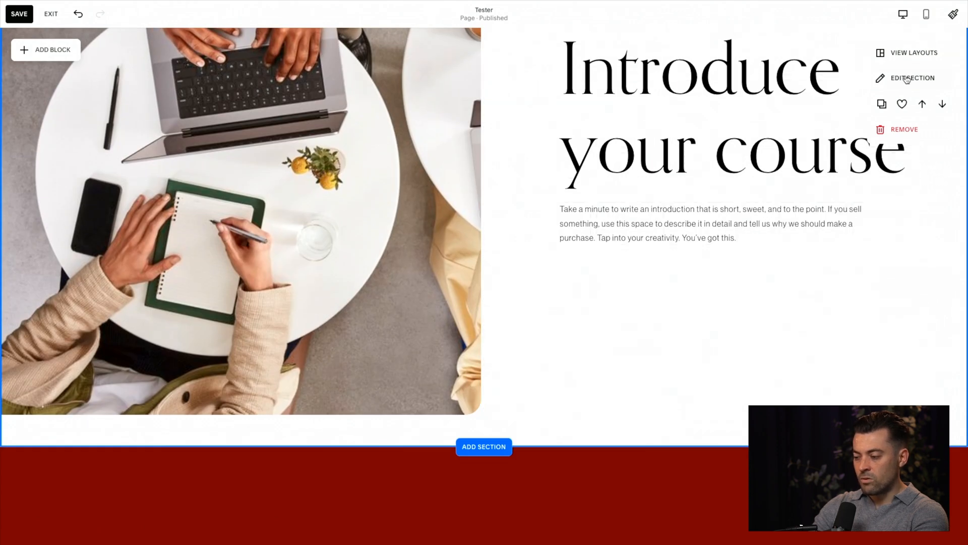
click(907, 79)
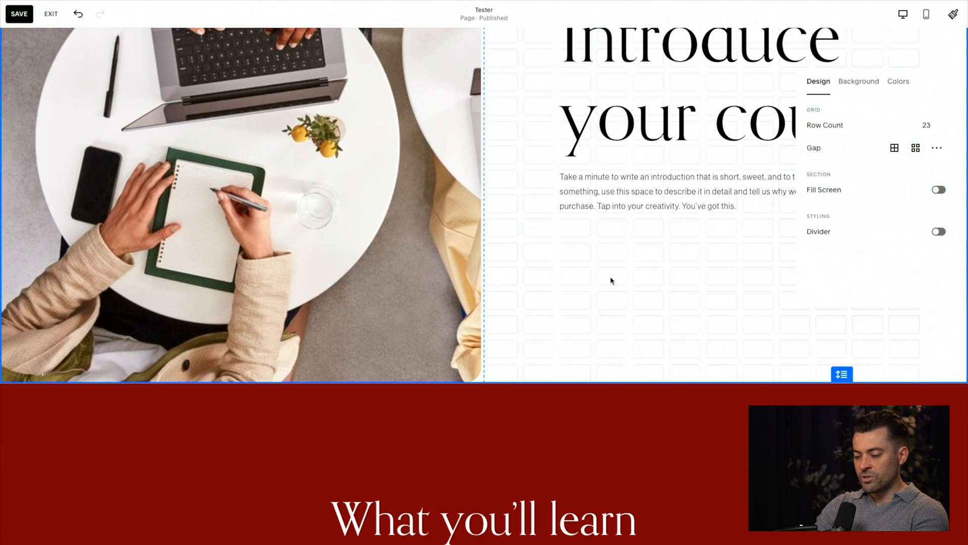
click(611, 281)
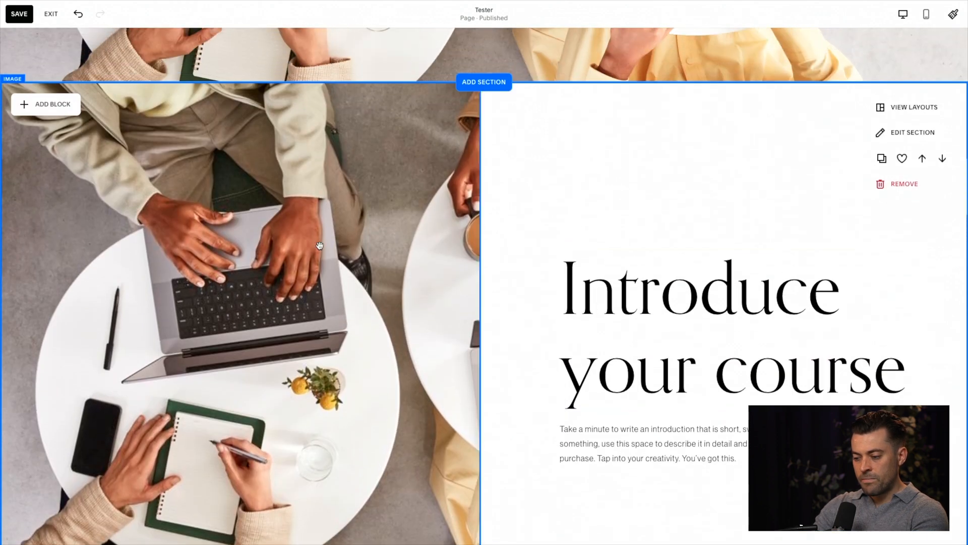
Move the course image slightly down in its section and set its top-right corner radius to 80 and bottom-right to 0.
drag(319, 246, 320, 297)
double_click(365, 215)
click(552, 146)
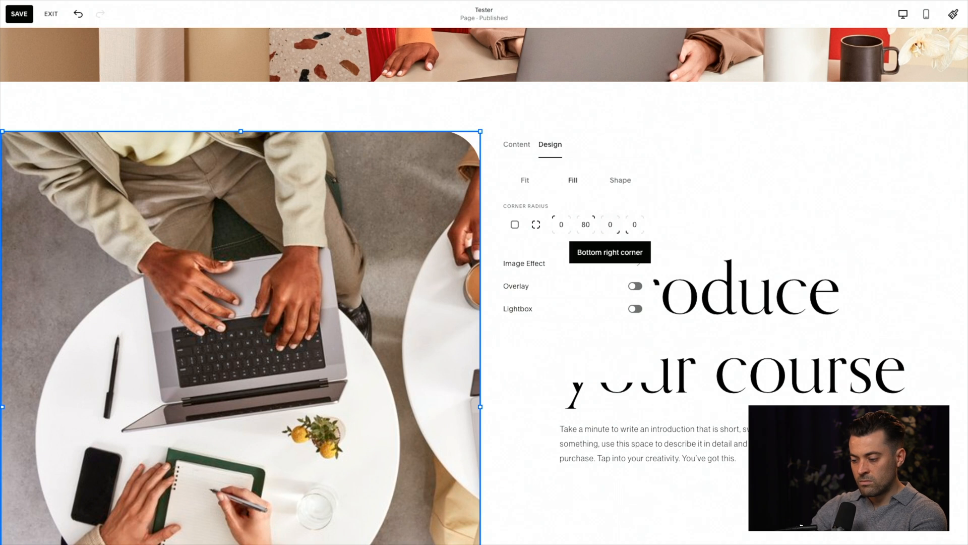
scroll(741, 195, down, 5)
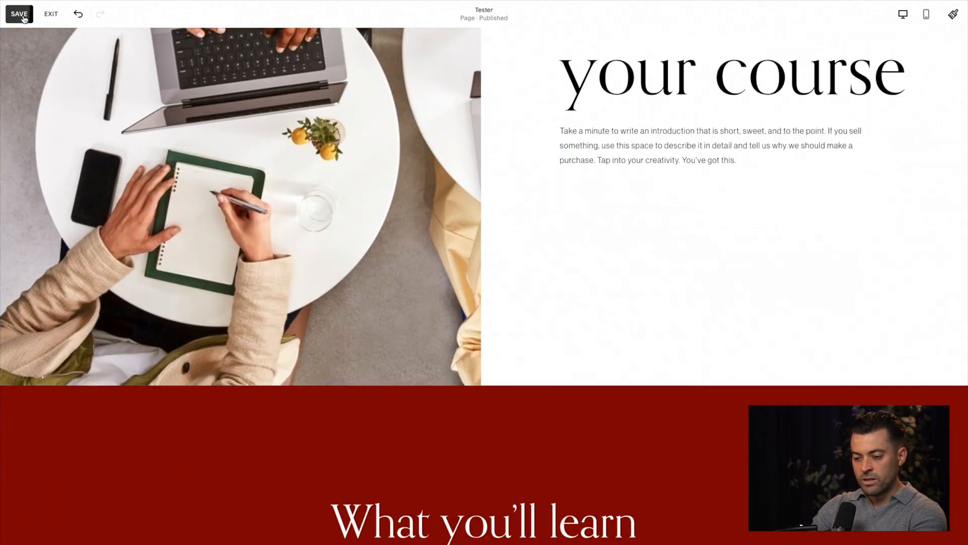
Save the Tester page, exit editing, and review it in full-screen preview down to the What you'll learn and instructor sections.
click(50, 19)
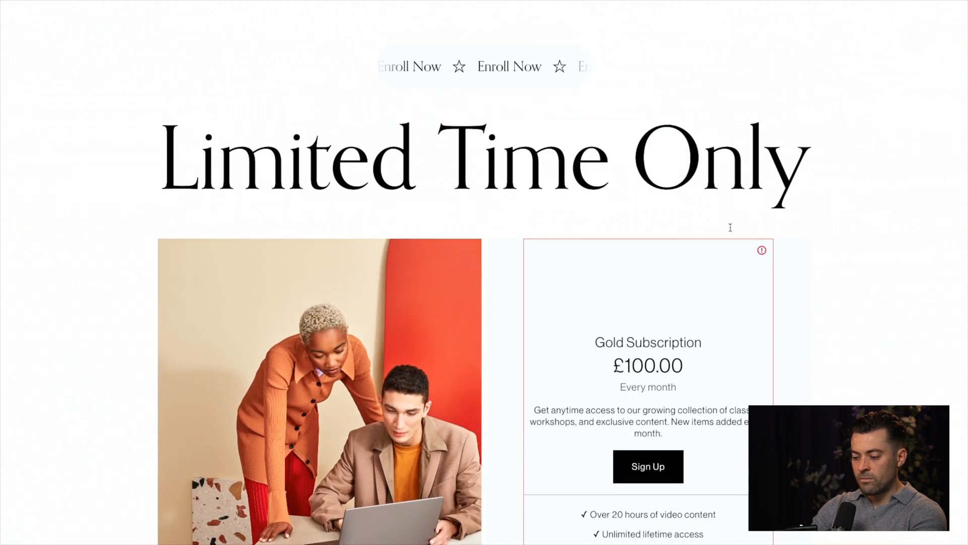
scroll(730, 227, down, 15)
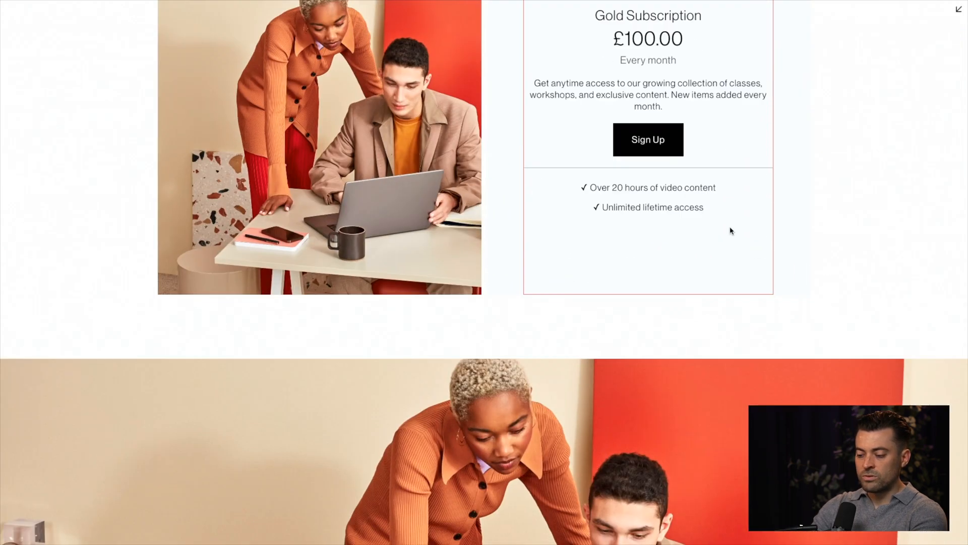
scroll(730, 227, down, 10)
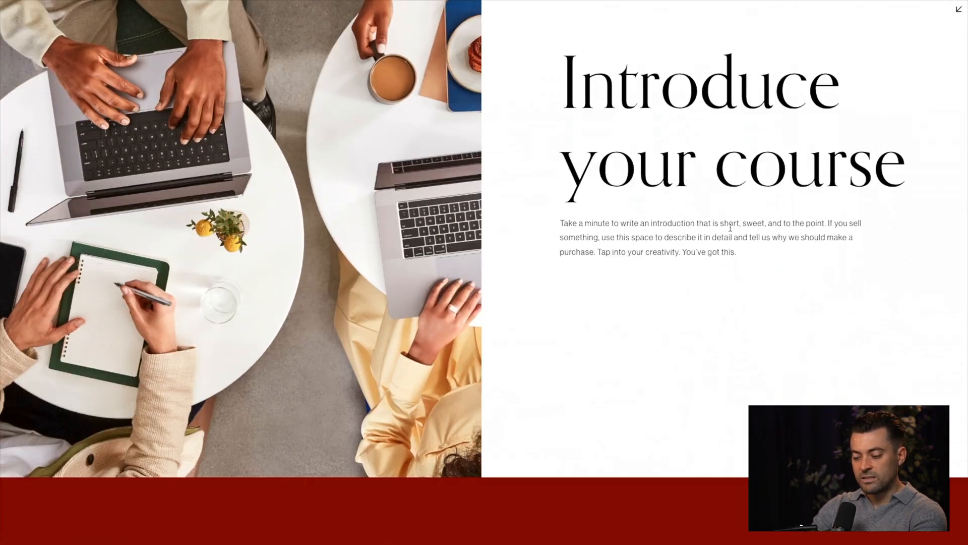
scroll(730, 230, down, 2)
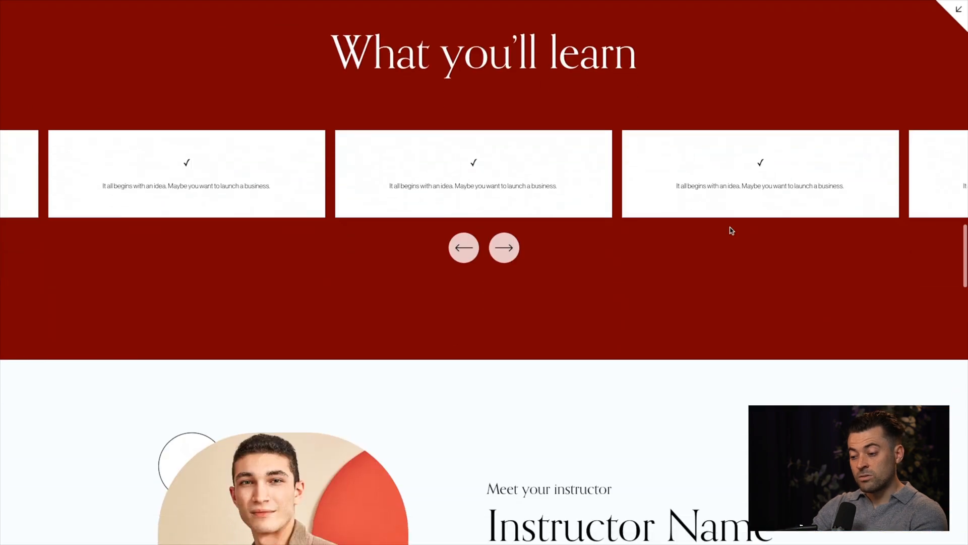
scroll(731, 229, up, 20)
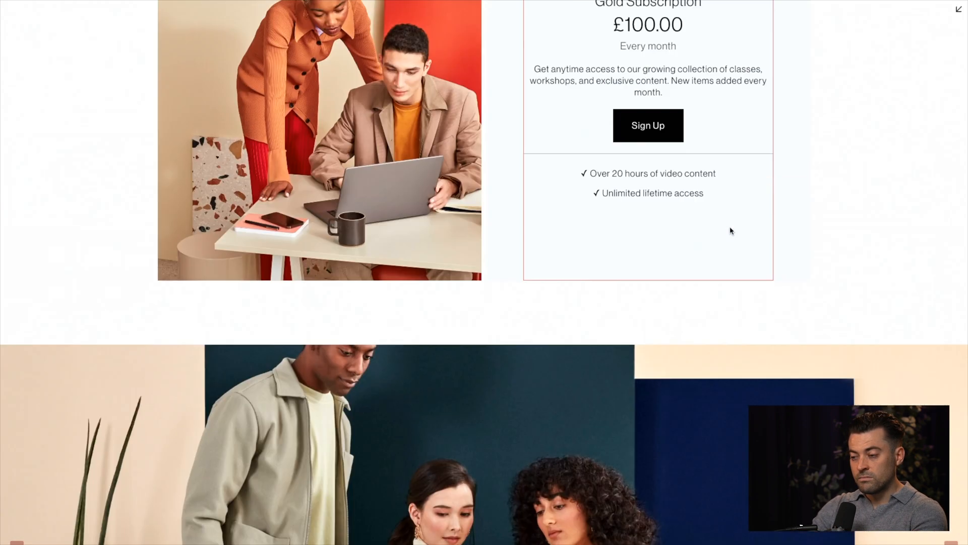